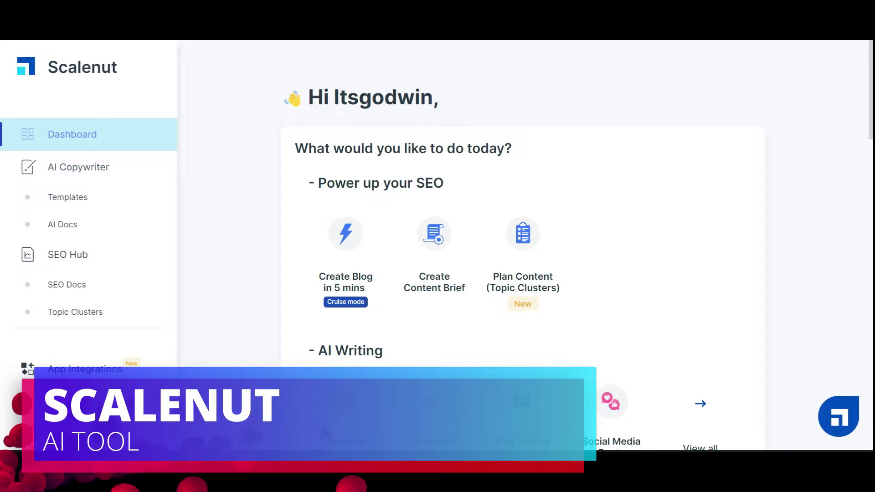
# Go from the dashboard to the scalenut.com homepage and browse down to the 'Trusted by 200+ businesses' section
pyautogui.click(324, 184)
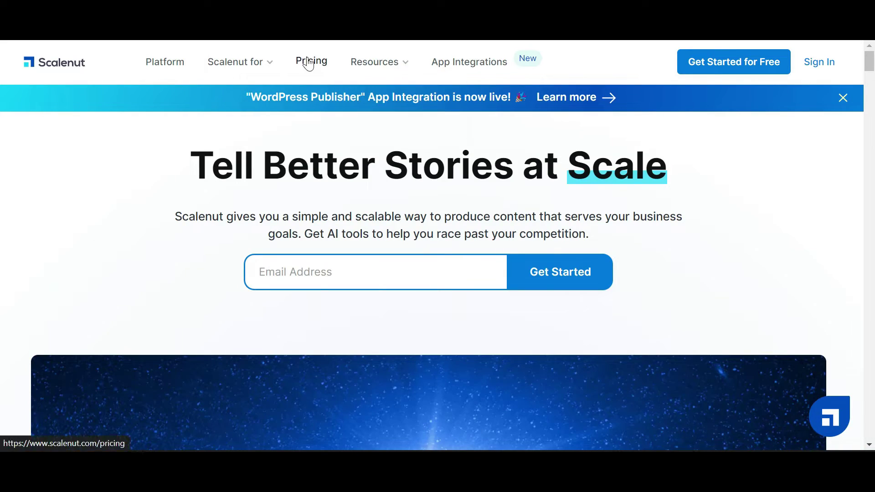
# Open Pricing and review the $29 Individual plan: 100,000 AI words, 5 SEO reports, 40+ AI tools, Cruise Mode
pyautogui.click(309, 64)
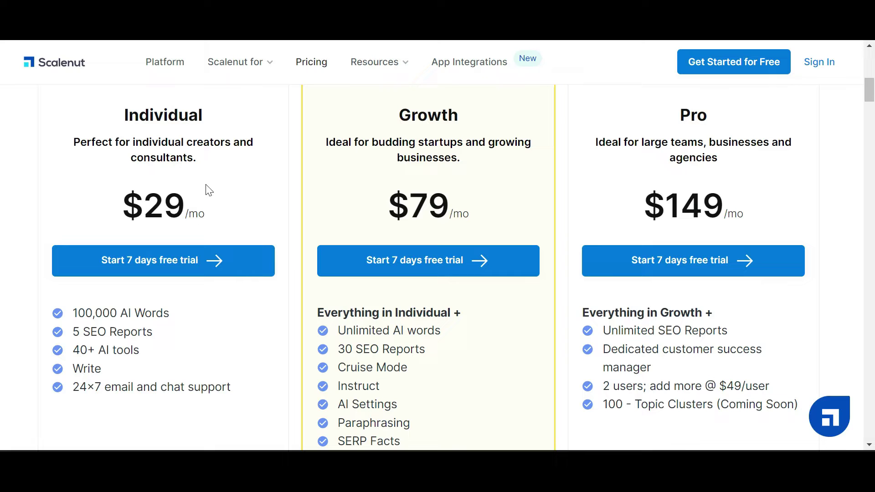
pyautogui.moveTo(88, 103)
pyautogui.mouseDown()
pyautogui.moveTo(174, 205)
pyautogui.moveTo(220, 205)
pyautogui.mouseUp()
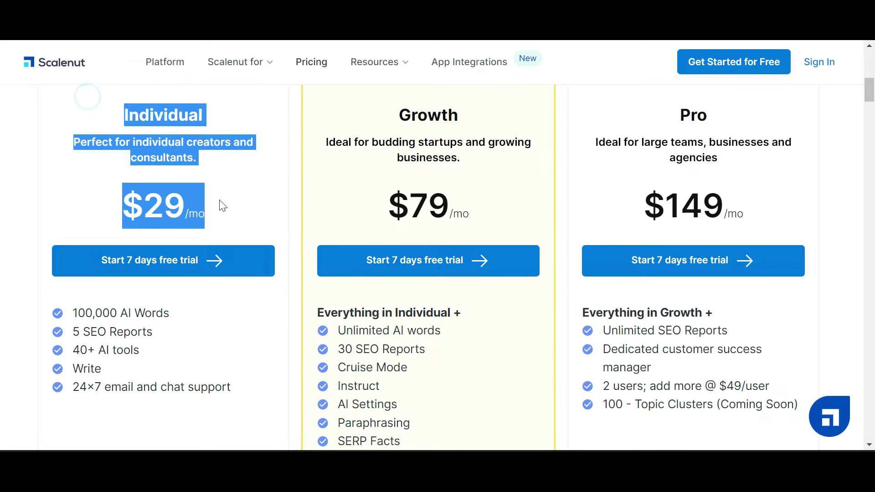
pyautogui.click(240, 209)
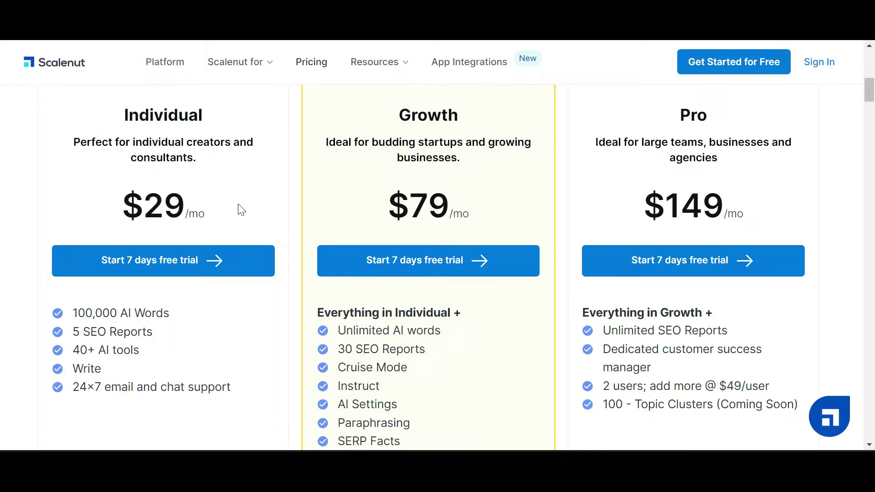
pyautogui.moveTo(71, 313); pyautogui.dragTo(192, 315)
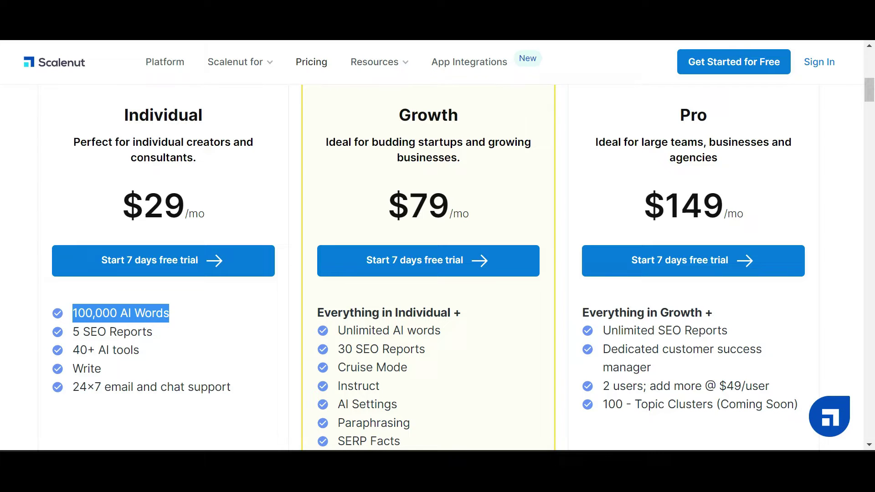
pyautogui.moveTo(72, 332); pyautogui.dragTo(190, 346)
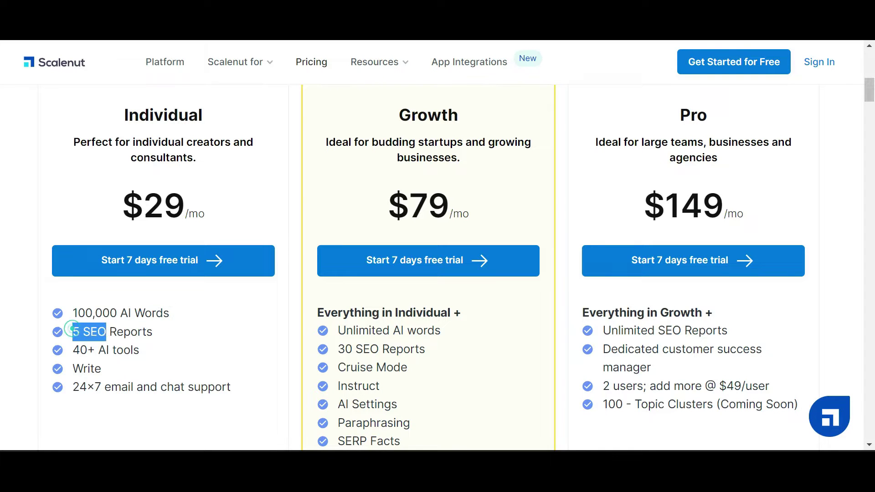
pyautogui.click(186, 342)
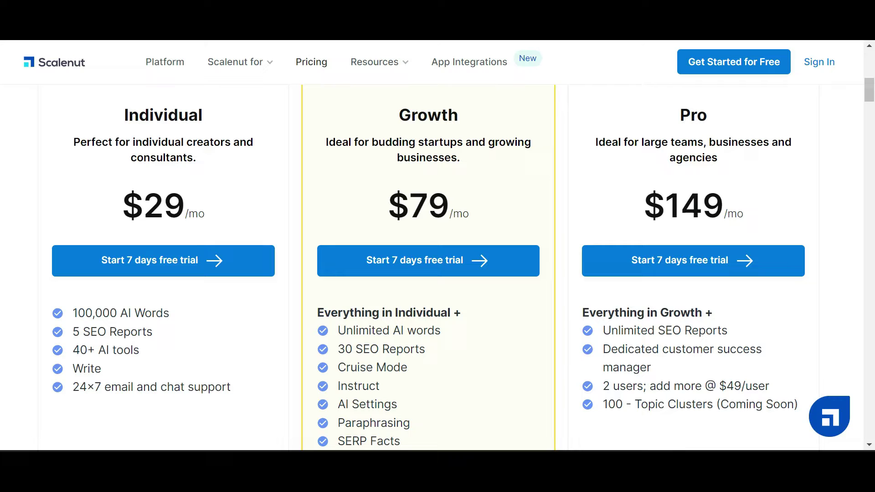
pyautogui.moveTo(72, 353); pyautogui.dragTo(156, 361)
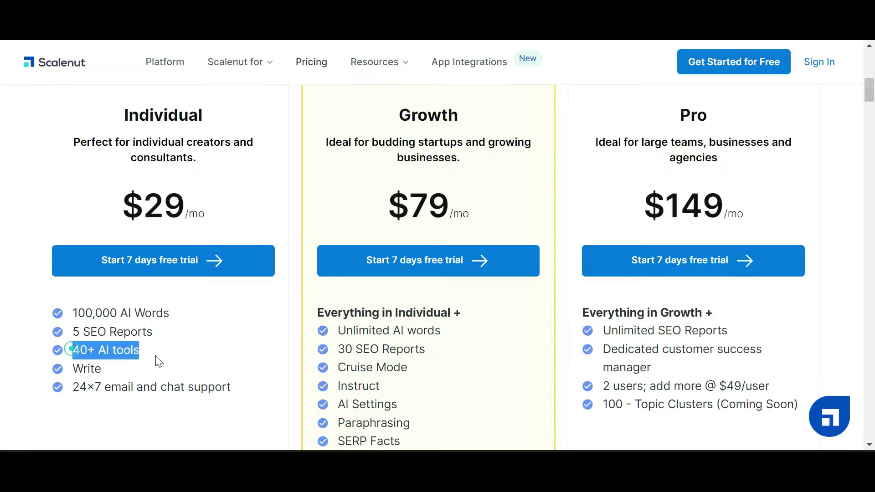
pyautogui.click(107, 369)
pyautogui.moveTo(73, 370); pyautogui.dragTo(307, 391)
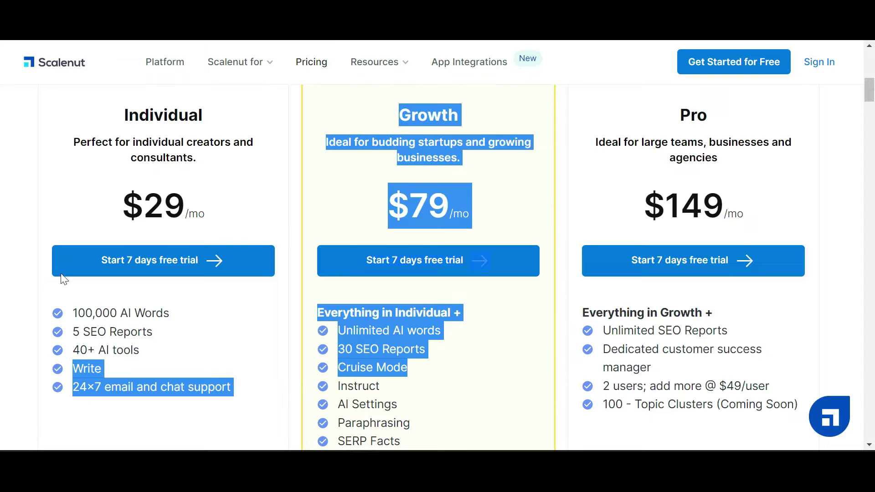
pyautogui.moveTo(208, 335)
pyautogui.mouseDown()
pyautogui.moveTo(193, 186)
pyautogui.moveTo(238, 197)
pyautogui.mouseUp()
pyautogui.click(248, 196)
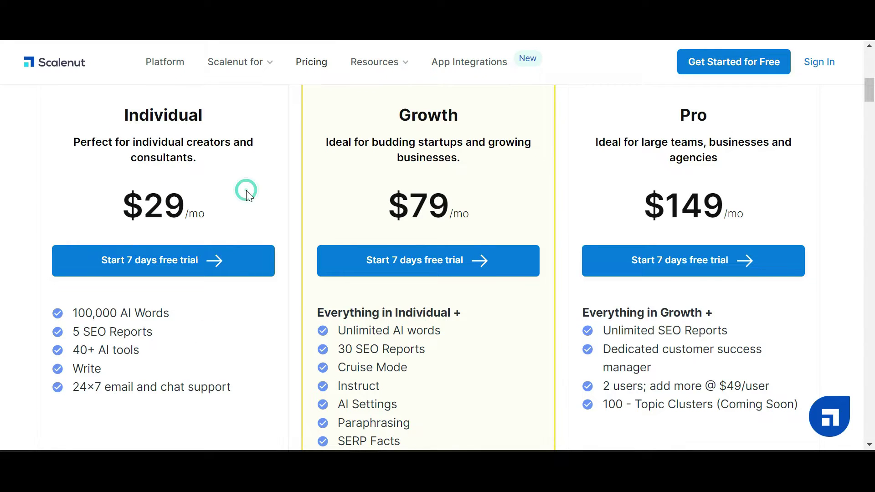
# Review the $79 Growth plan: unlimited AI words, 30 SEO reports, Cruise Mode, Instruct, Paraphrasing, SERP Facts
pyautogui.moveTo(399, 117); pyautogui.dragTo(493, 191)
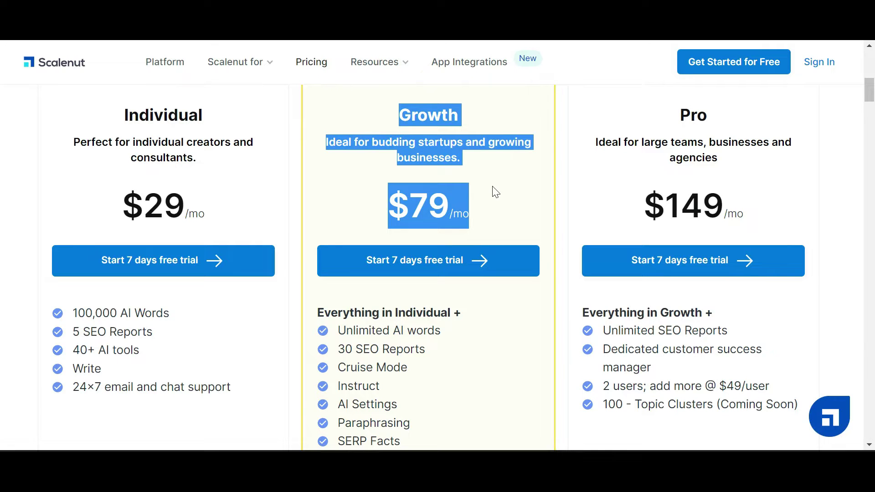
pyautogui.click(333, 327)
pyautogui.moveTo(316, 313); pyautogui.dragTo(489, 314)
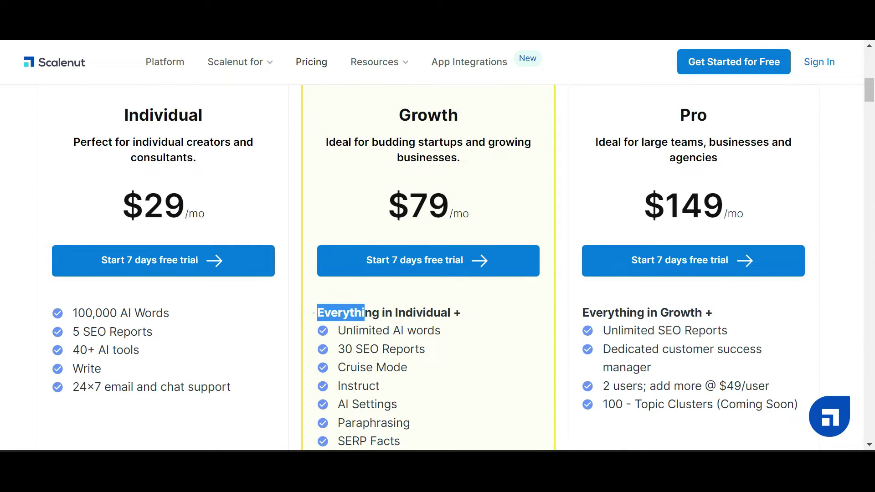
pyautogui.moveTo(336, 332); pyautogui.dragTo(459, 345)
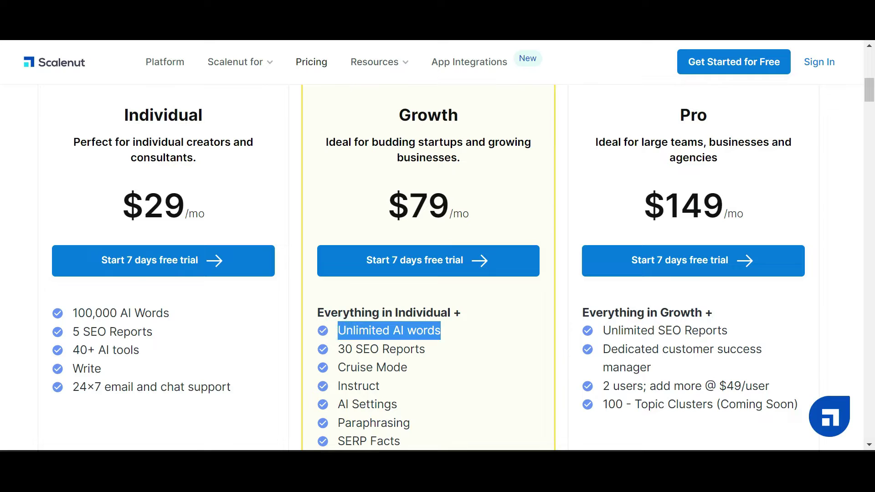
pyautogui.moveTo(344, 350); pyautogui.dragTo(445, 354)
pyautogui.moveTo(334, 375)
pyautogui.mouseDown()
pyautogui.moveTo(392, 368)
pyautogui.moveTo(423, 378)
pyautogui.moveTo(397, 393)
pyautogui.mouseUp()
pyautogui.moveTo(336, 405); pyautogui.dragTo(398, 408)
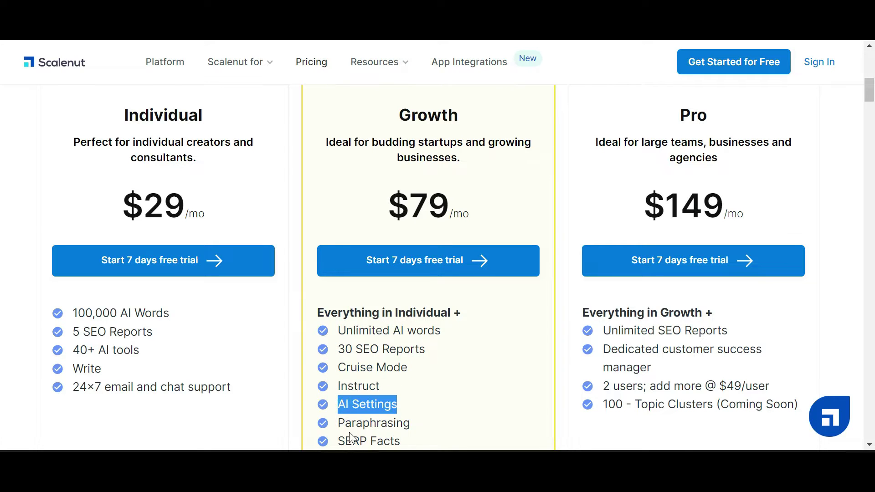
pyautogui.moveTo(337, 423); pyautogui.dragTo(410, 426)
pyautogui.moveTo(337, 438); pyautogui.dragTo(414, 445)
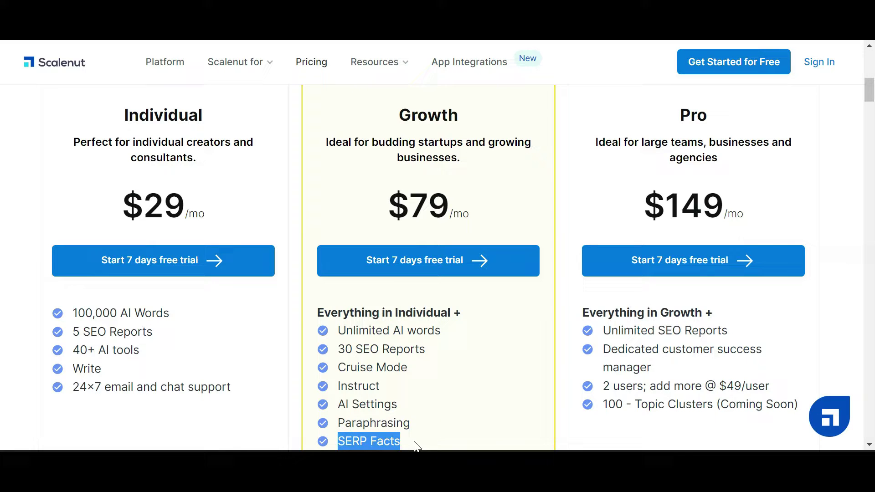
pyautogui.click(415, 447)
pyautogui.scroll(-3, 411, 447)
# Recheck the Growth plan's Collaboration feature, $79 price and free-trial offer
pyautogui.moveTo(315, 356); pyautogui.dragTo(430, 350)
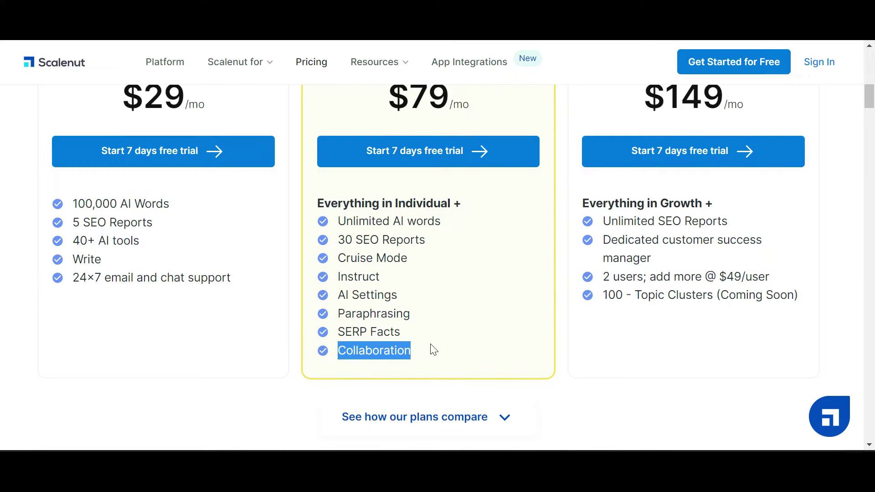
pyautogui.click(430, 344)
pyautogui.moveTo(487, 117); pyautogui.dragTo(362, 94)
pyautogui.moveTo(365, 151); pyautogui.dragTo(465, 152)
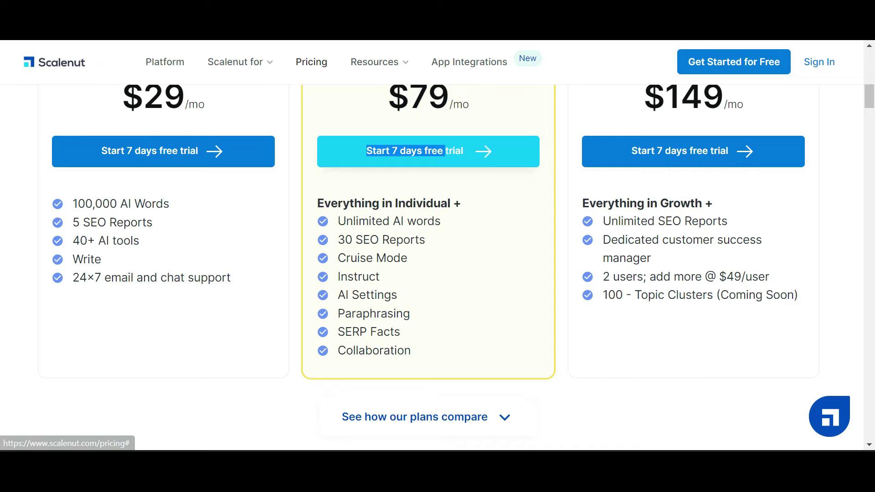
pyautogui.moveTo(317, 202); pyautogui.dragTo(478, 215)
pyautogui.click(483, 217)
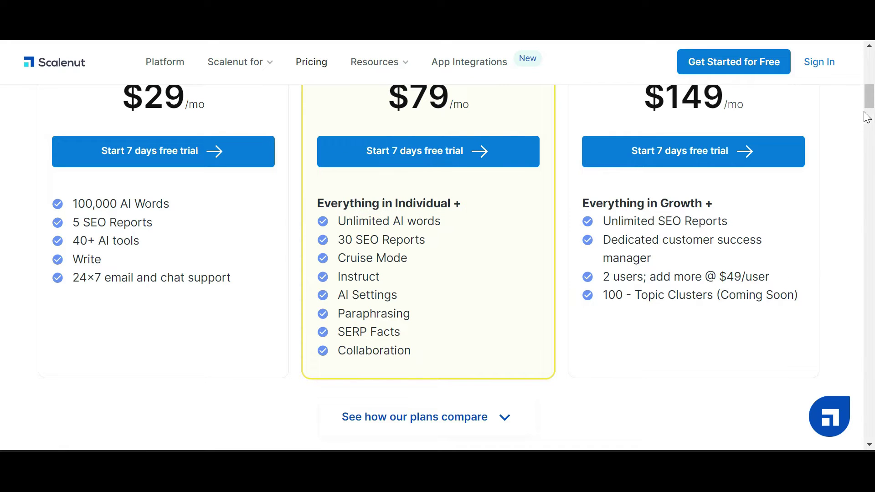
pyautogui.scroll(2, 866, 115)
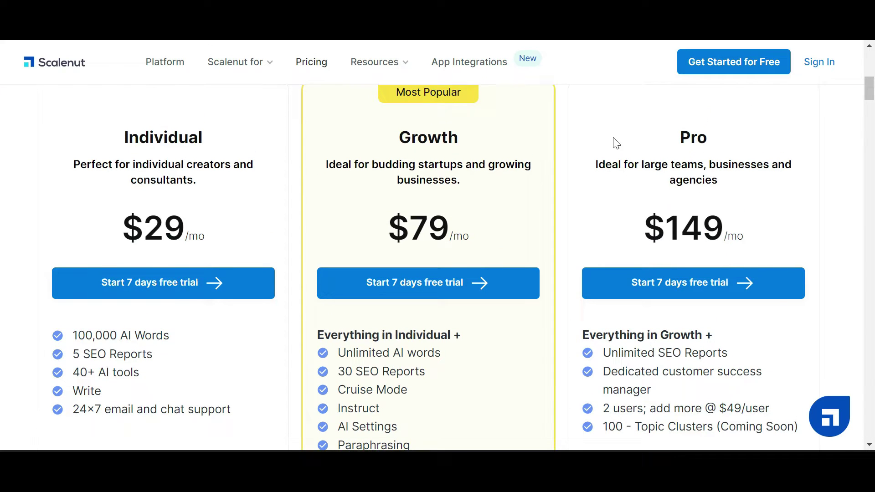
pyautogui.moveTo(630, 135); pyautogui.dragTo(801, 240)
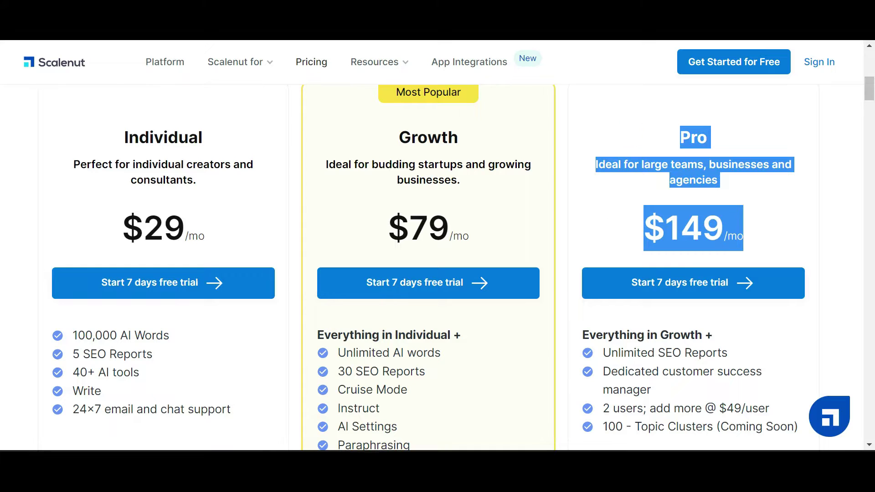
pyautogui.click(677, 217)
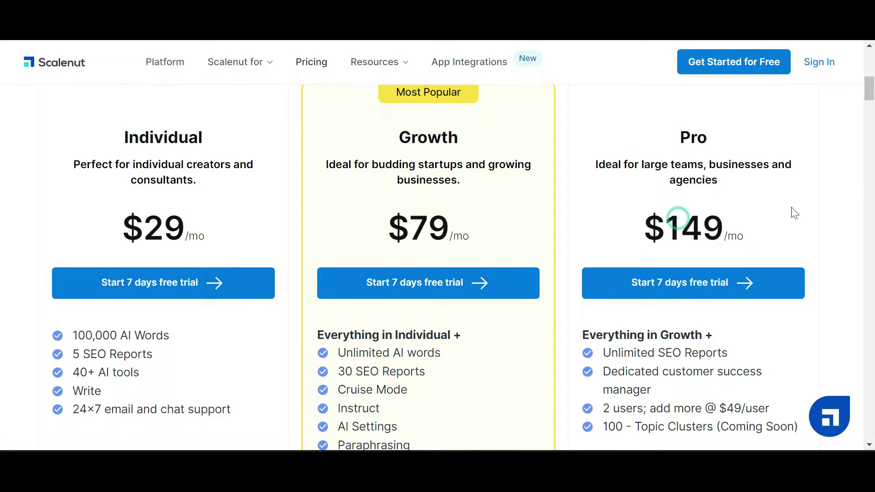
pyautogui.moveTo(868, 88); pyautogui.dragTo(869, 95)
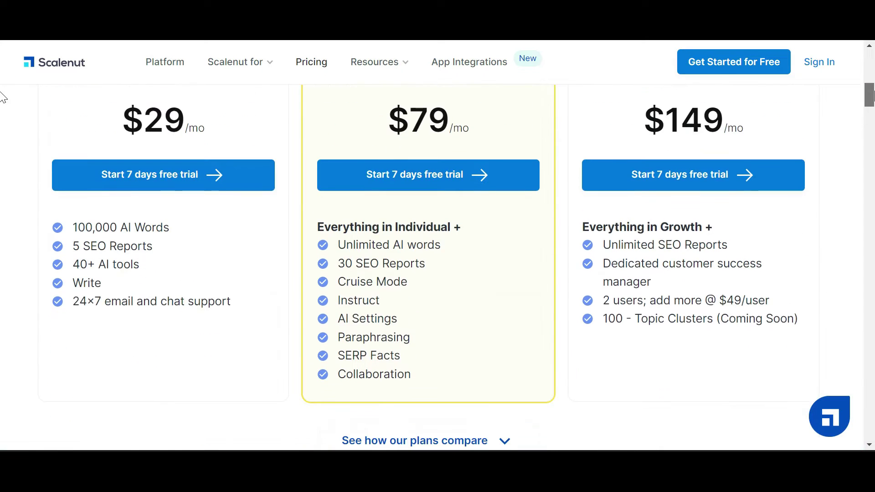
pyautogui.moveTo(582, 222); pyautogui.dragTo(727, 220)
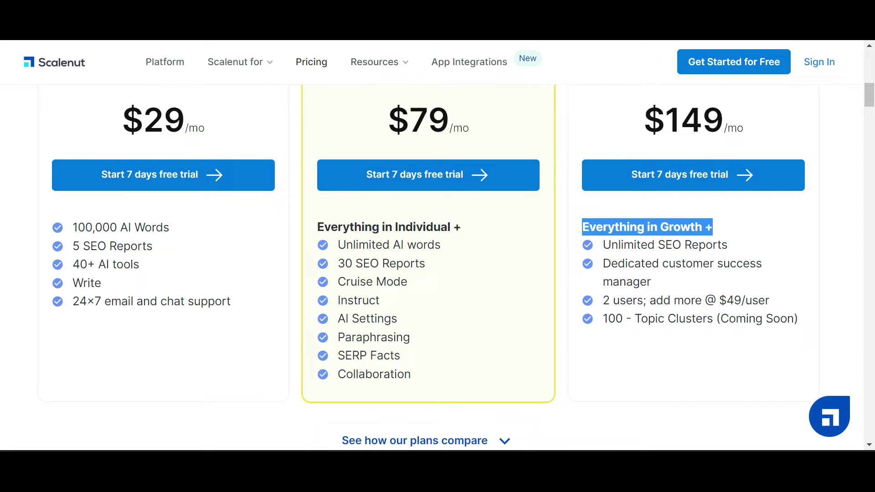
pyautogui.moveTo(602, 245); pyautogui.dragTo(768, 254)
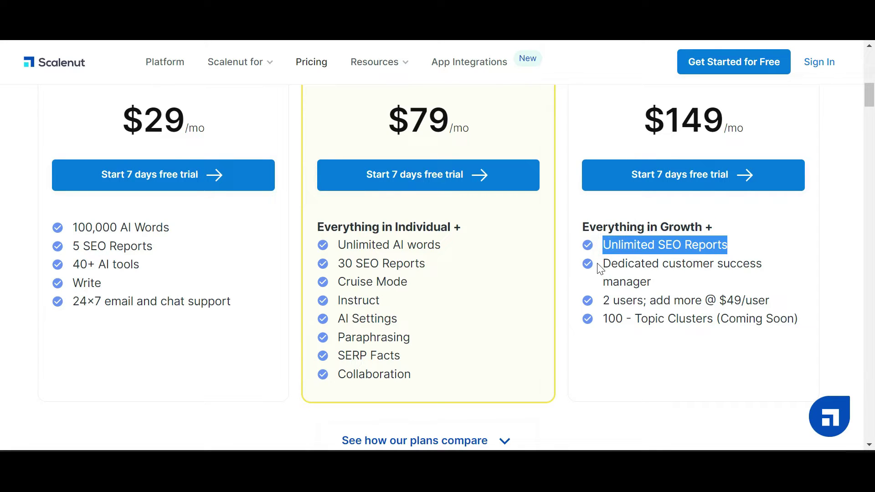
pyautogui.moveTo(598, 266); pyautogui.dragTo(737, 281)
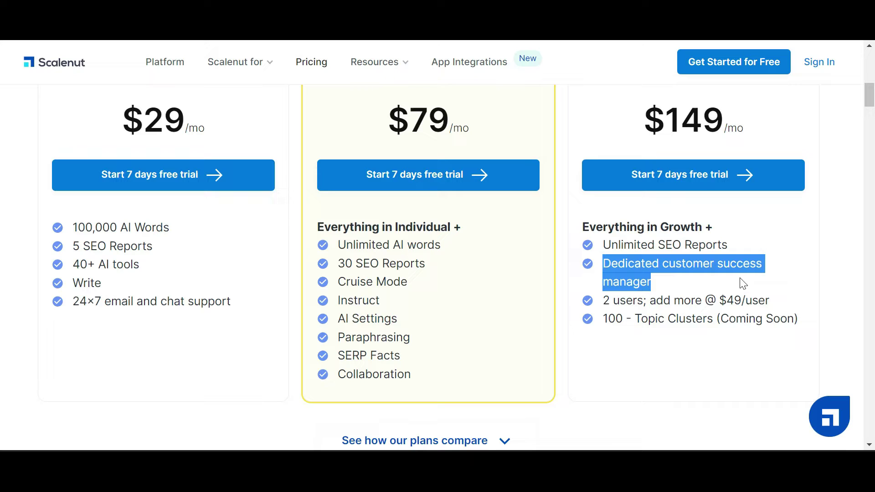
pyautogui.click(659, 277)
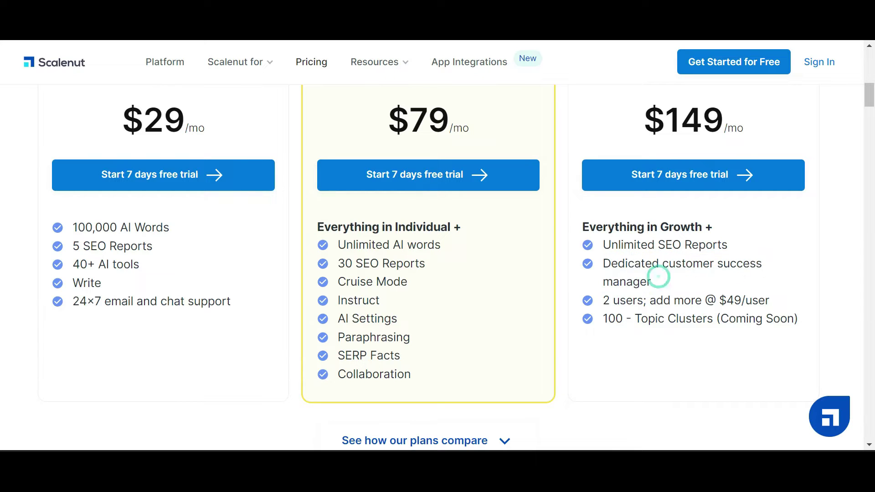
pyautogui.moveTo(602, 300); pyautogui.dragTo(835, 305)
pyautogui.moveTo(603, 318); pyautogui.dragTo(713, 319)
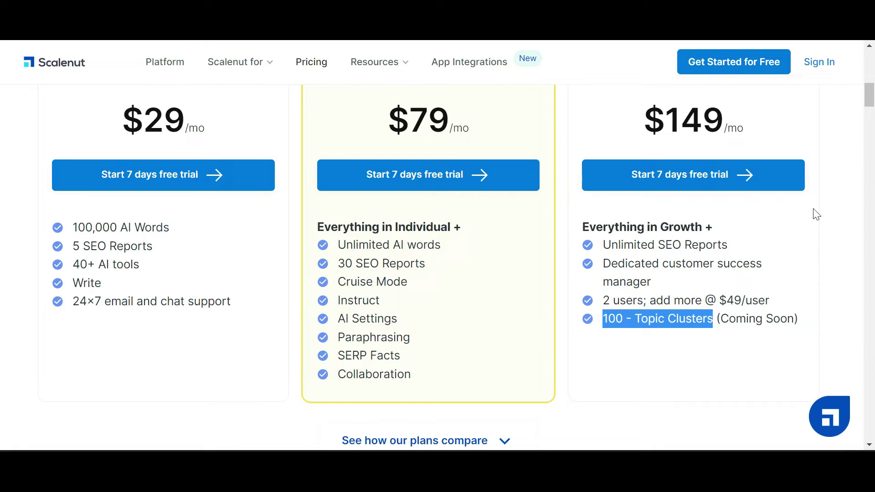
pyautogui.scroll(5, 816, 214)
pyautogui.click(441, 276)
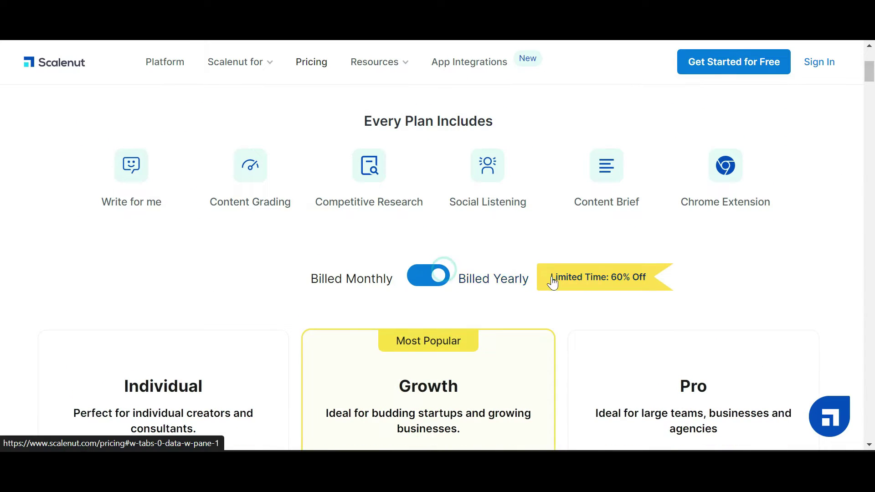
pyautogui.scroll(-5, 1, 88)
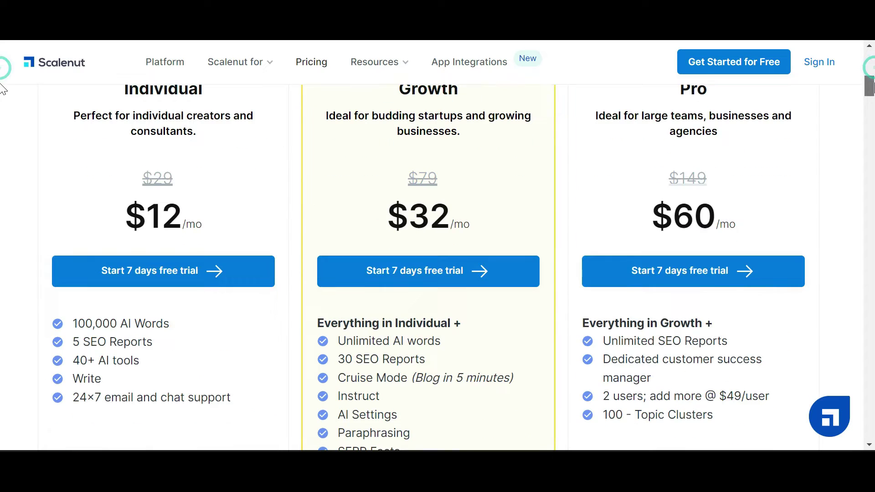
pyautogui.scroll(1, 3, 87)
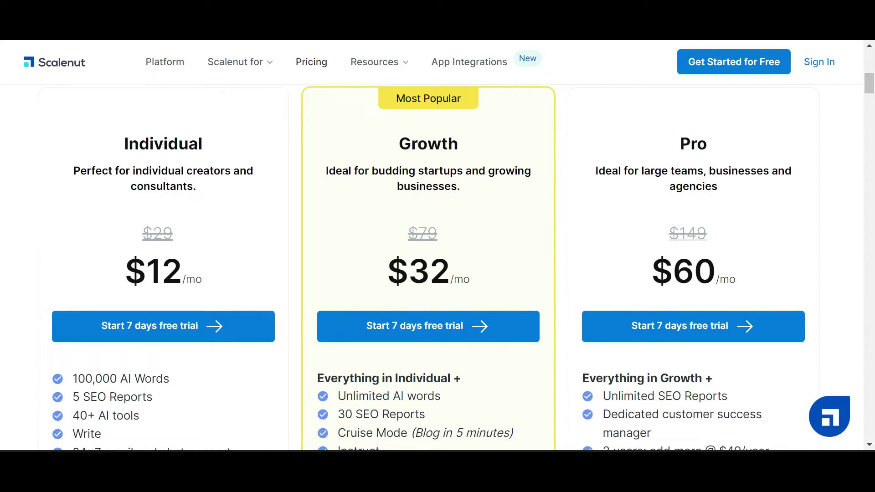
pyautogui.moveTo(118, 145)
pyautogui.mouseDown()
pyautogui.moveTo(259, 172)
pyautogui.moveTo(197, 189)
pyautogui.mouseUp()
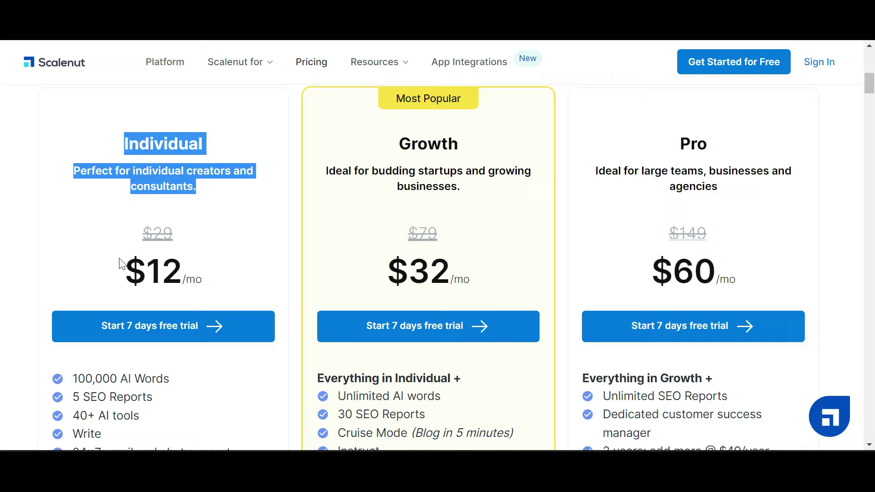
pyautogui.moveTo(119, 264); pyautogui.dragTo(215, 258)
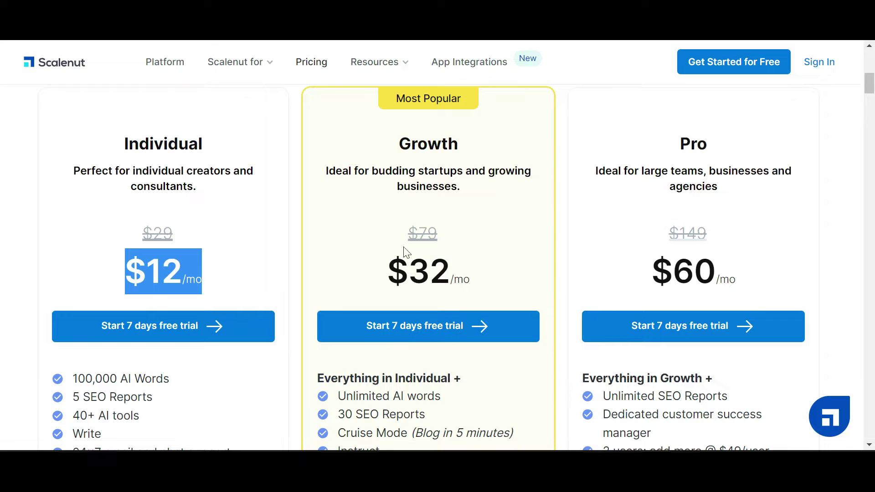
pyautogui.moveTo(383, 254); pyautogui.dragTo(491, 269)
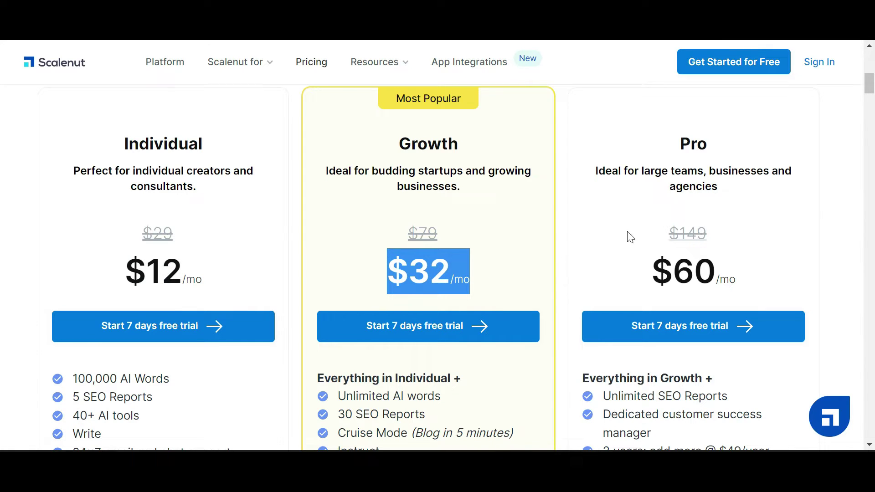
pyautogui.moveTo(648, 267); pyautogui.dragTo(757, 285)
pyautogui.moveTo(698, 233); pyautogui.dragTo(724, 227)
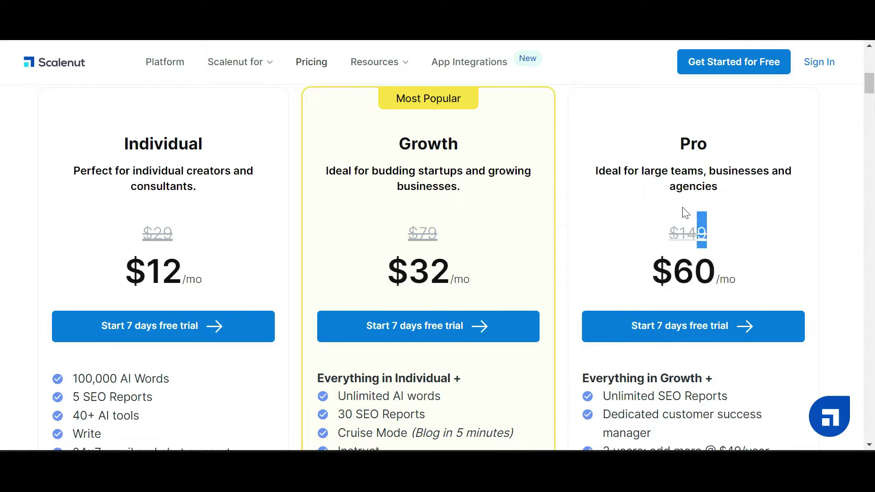
pyautogui.tripleClick(727, 259)
pyautogui.click(850, 175)
pyautogui.moveTo(868, 86); pyautogui.dragTo(869, 63)
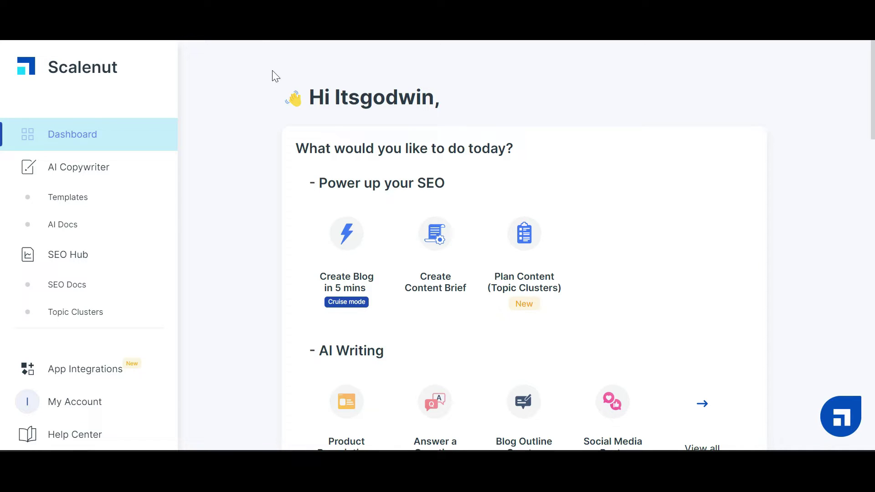
# Sign in and scroll the dashboard through Power up your SEO, AI Writing, Getting Started and Chrome Extension
pyautogui.click(325, 186)
pyautogui.click(325, 188)
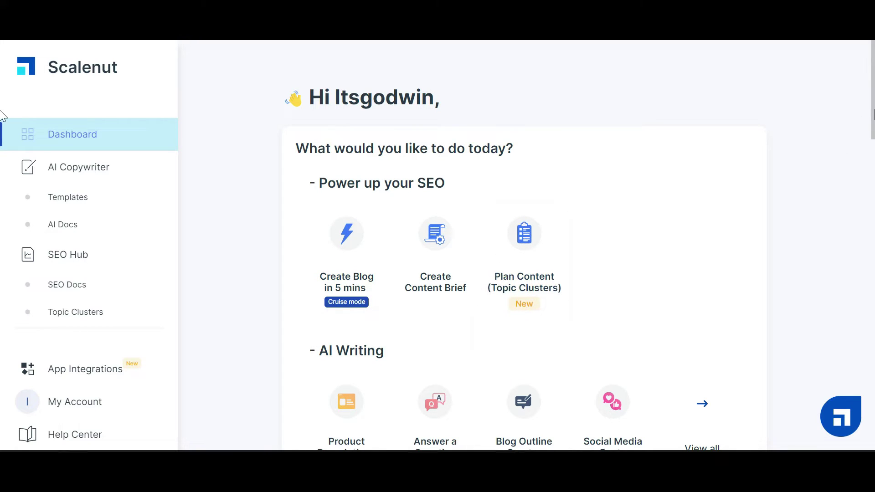
pyautogui.scroll(-3, 2, 116)
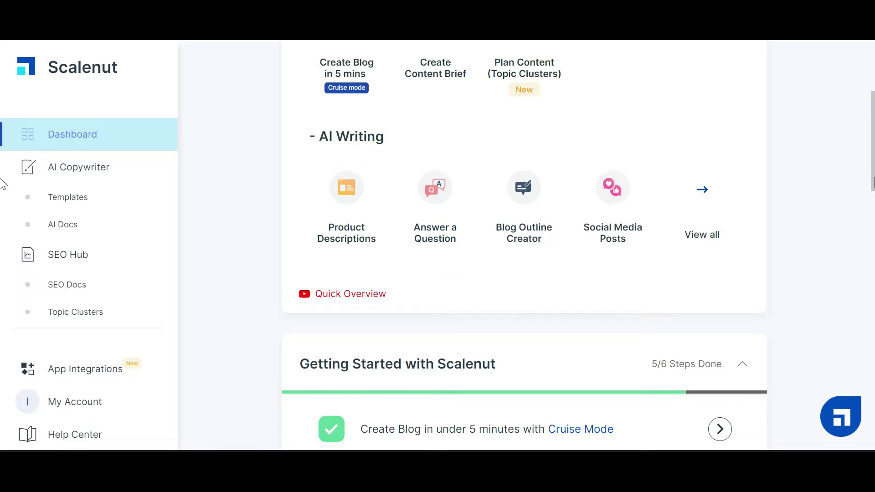
pyautogui.moveTo(873, 182); pyautogui.dragTo(873, 221)
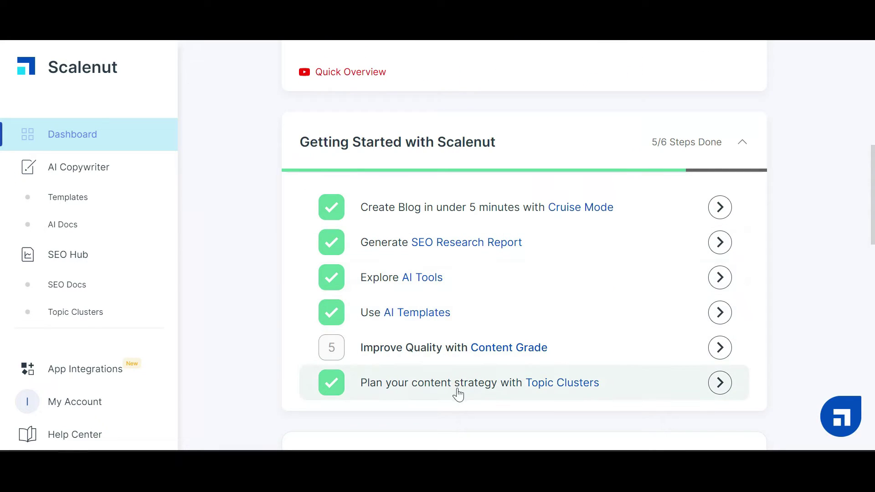
pyautogui.scroll(-4, 533, 204)
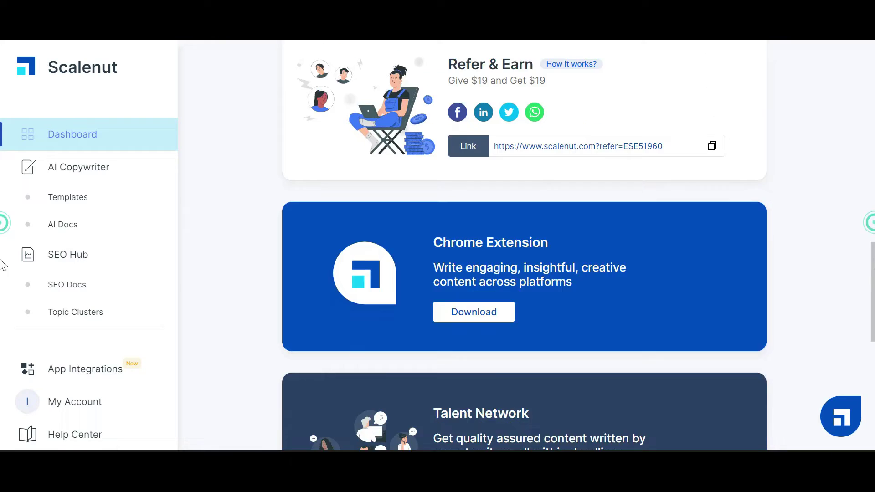
pyautogui.scroll(-1, 475, 312)
# Add the Scalenut: AI powered writer extension to Chrome, pin it, and return to the dashboard
pyautogui.click(474, 243)
pyautogui.click(727, 157)
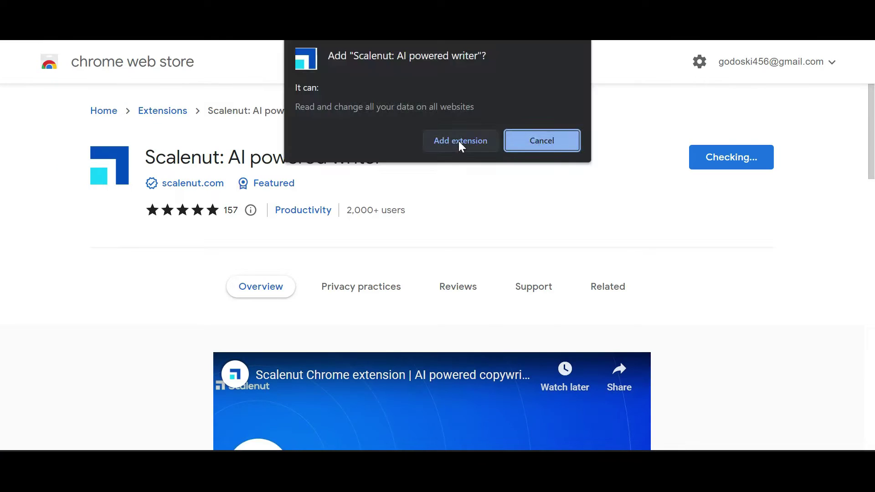
pyautogui.click(459, 141)
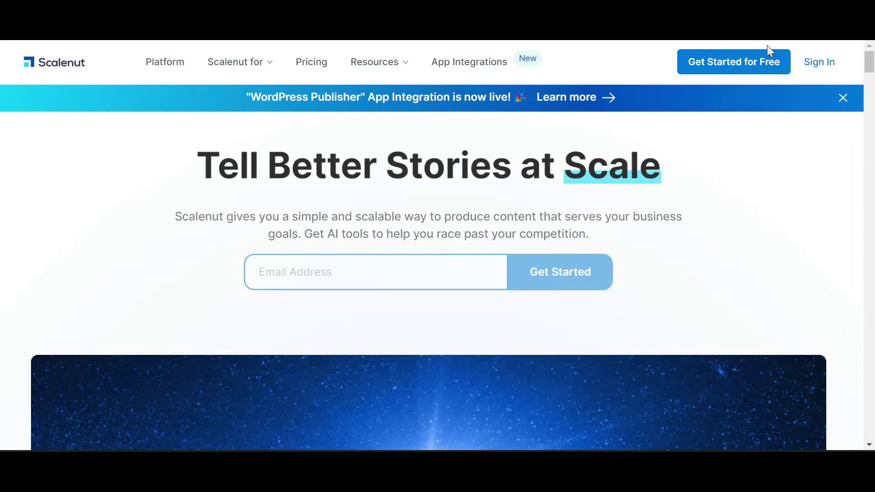
pyautogui.click(793, 28)
pyautogui.click(752, 180)
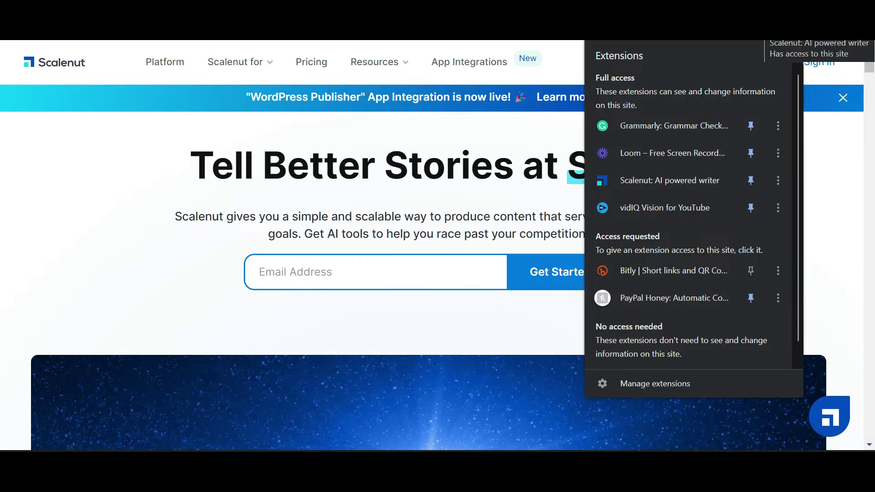
pyautogui.click(493, 28)
pyautogui.scroll(-3, 438, 274)
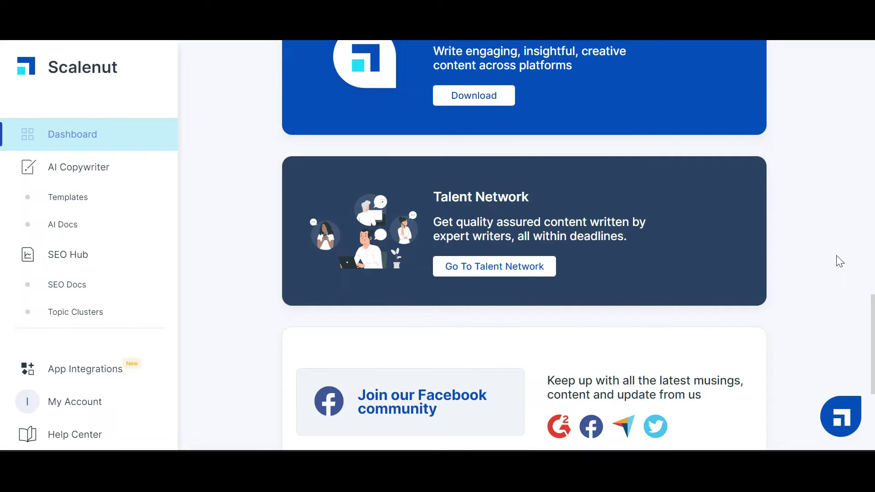
pyautogui.scroll(-3, 837, 260)
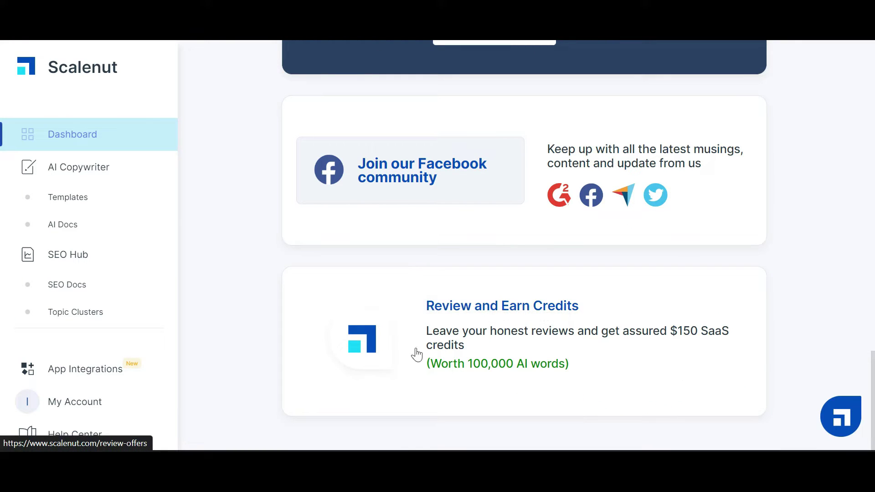
pyautogui.click(435, 338)
pyautogui.moveTo(82, 226); pyautogui.dragTo(296, 253)
pyautogui.click(311, 296)
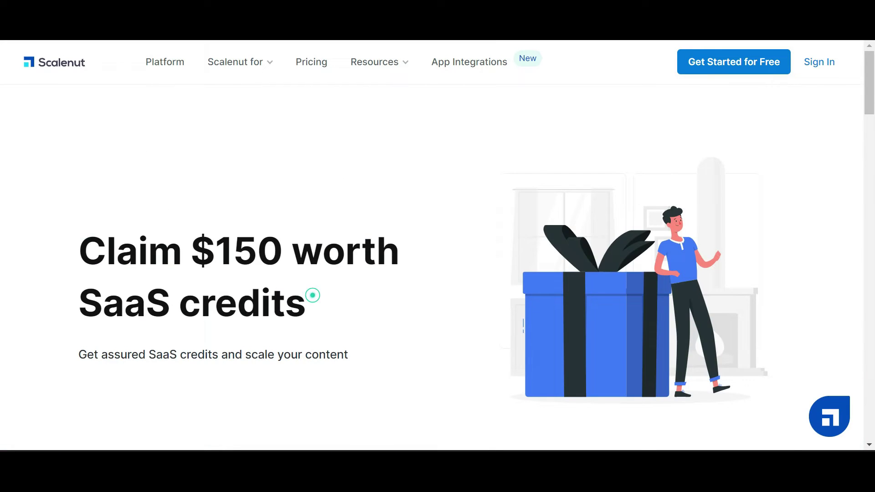
pyautogui.moveTo(869, 88); pyautogui.dragTo(868, 226)
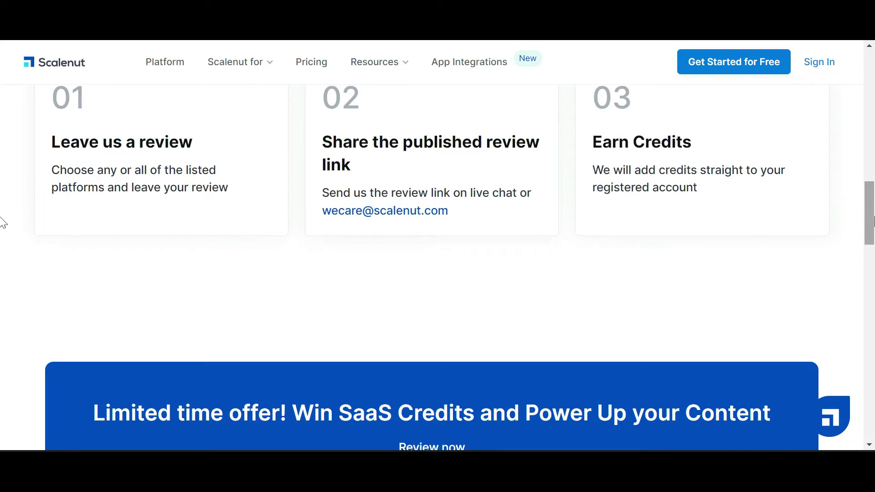
pyautogui.moveTo(870, 212)
pyautogui.mouseDown()
pyautogui.moveTo(873, 332)
pyautogui.moveTo(873, 118)
pyautogui.mouseUp()
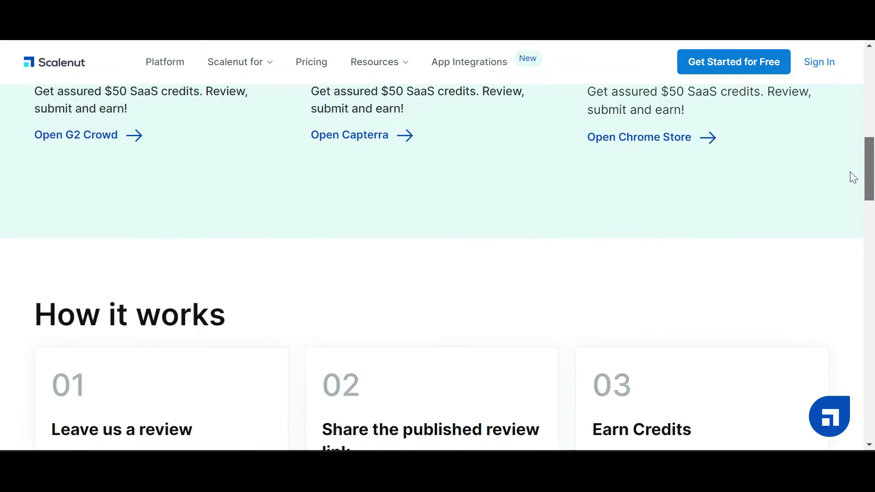
pyautogui.scroll(-4, 454, 327)
pyautogui.scroll(-4, 453, 326)
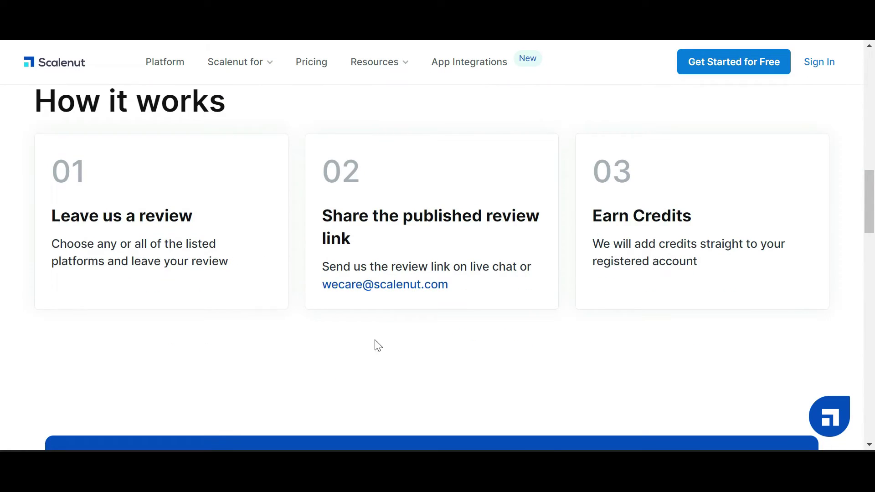
pyautogui.scroll(-5, 375, 346)
pyautogui.scroll(10, 854, 64)
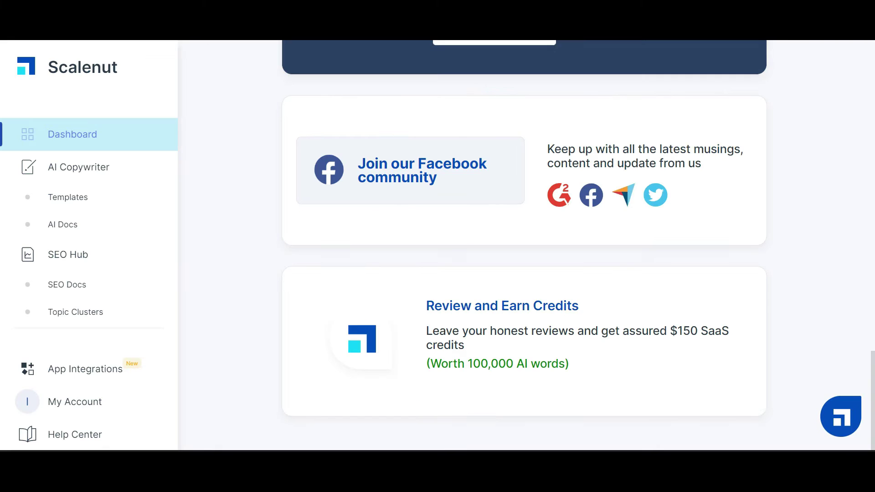
pyautogui.scroll(10, 2, 368)
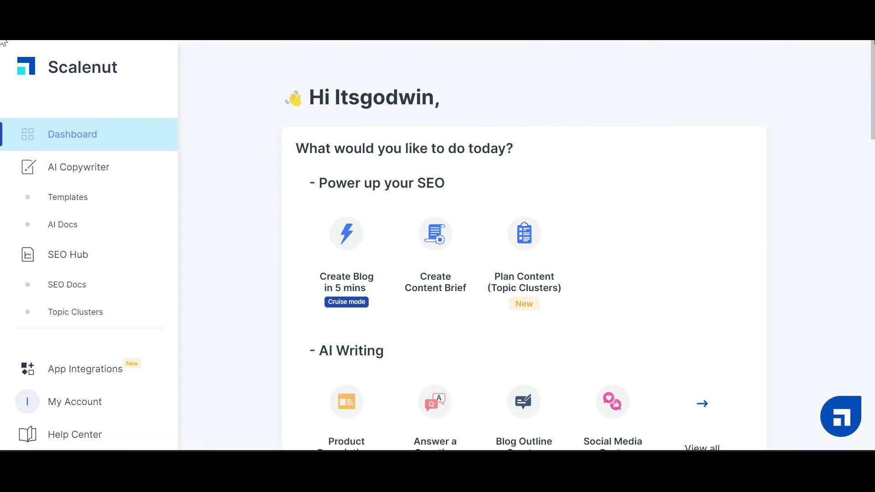
# Filter AI Copywriter templates by category, then go through AI Docs to the SEO Docs list
pyautogui.click(92, 162)
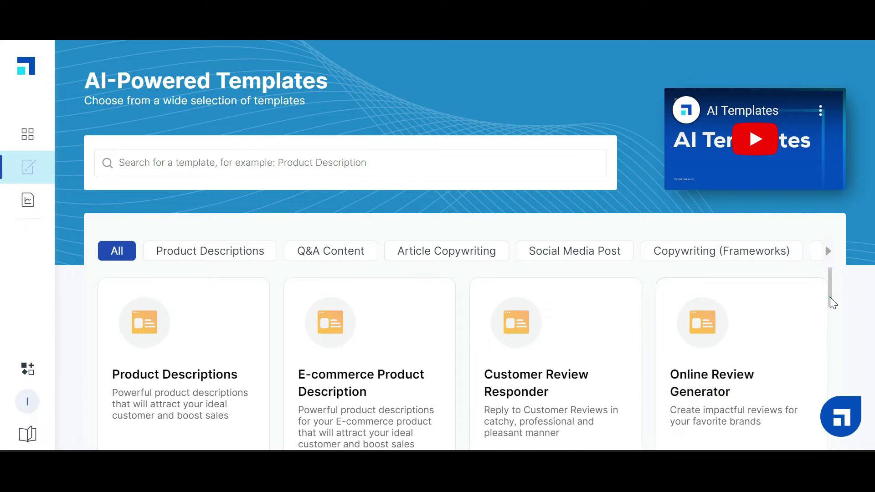
pyautogui.moveTo(833, 277)
pyautogui.mouseDown()
pyautogui.moveTo(833, 419)
pyautogui.moveTo(853, 251)
pyautogui.mouseUp()
pyautogui.click(235, 260)
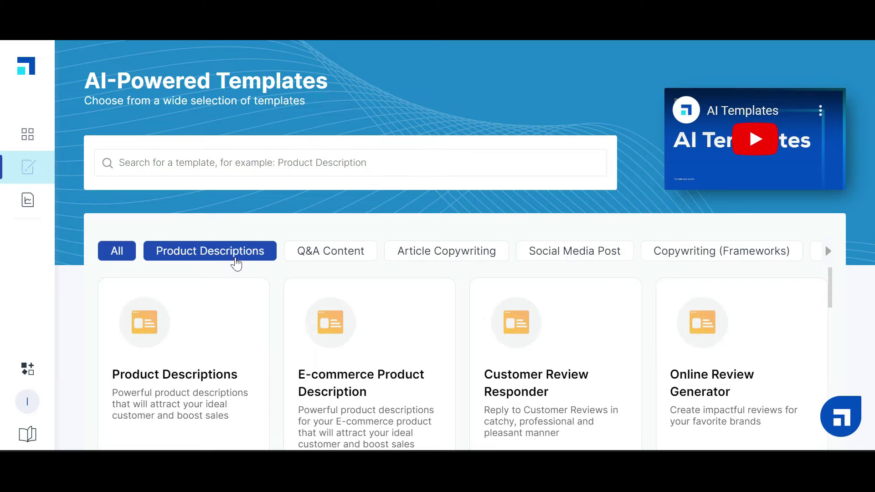
pyautogui.click(325, 251)
pyautogui.click(430, 250)
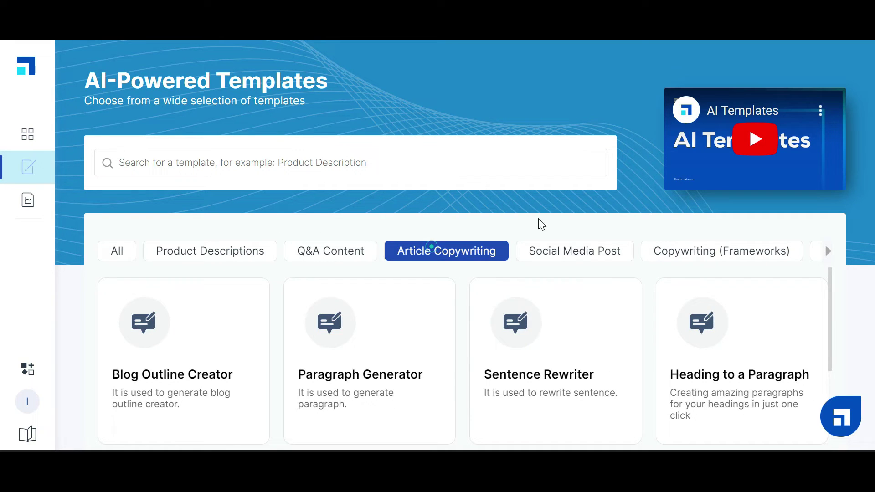
pyautogui.click(564, 254)
pyautogui.click(705, 263)
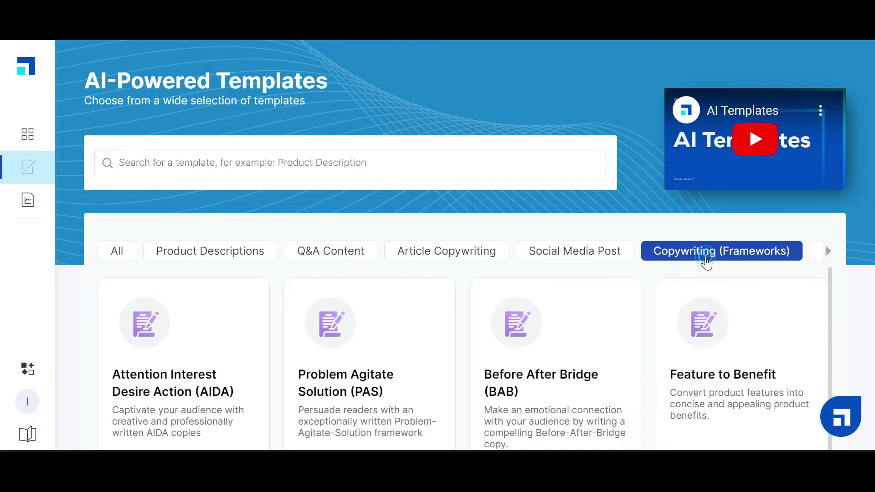
pyautogui.moveTo(27, 167)
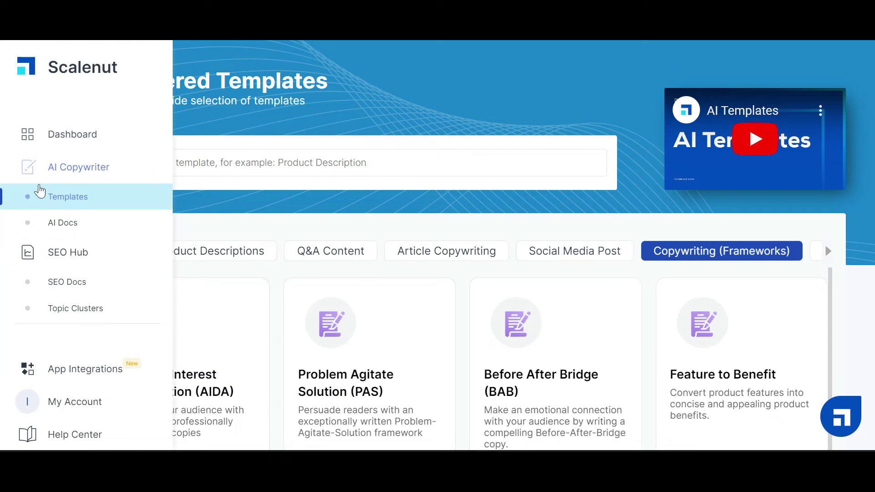
pyautogui.click(45, 226)
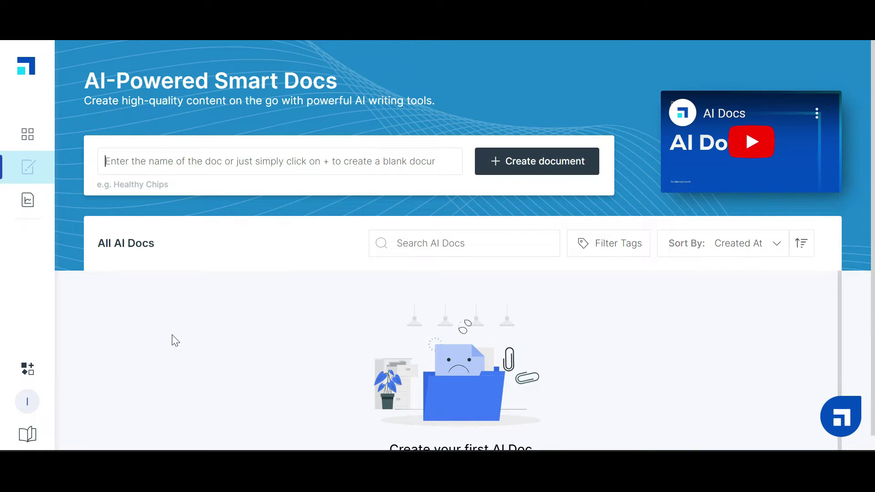
pyautogui.moveTo(28, 200)
pyautogui.click(71, 260)
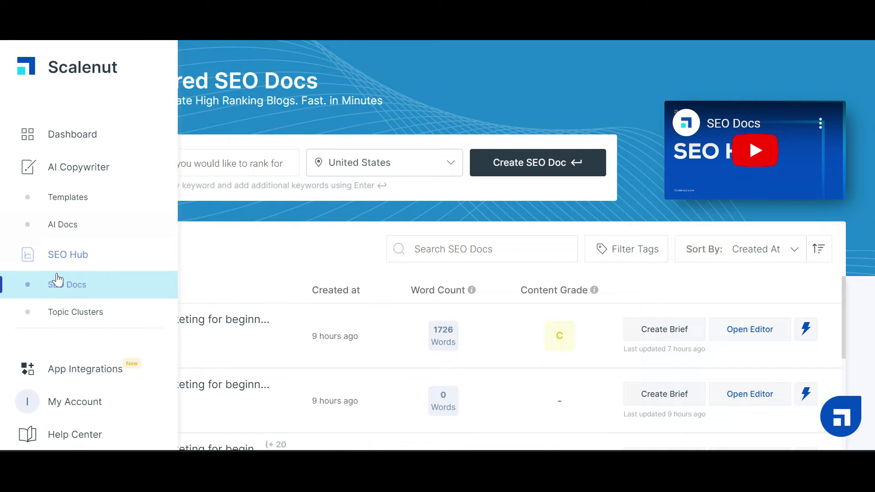
# Create an SEO doc for the keyword 'how to grow a small youtube channel'
pyautogui.click(77, 291)
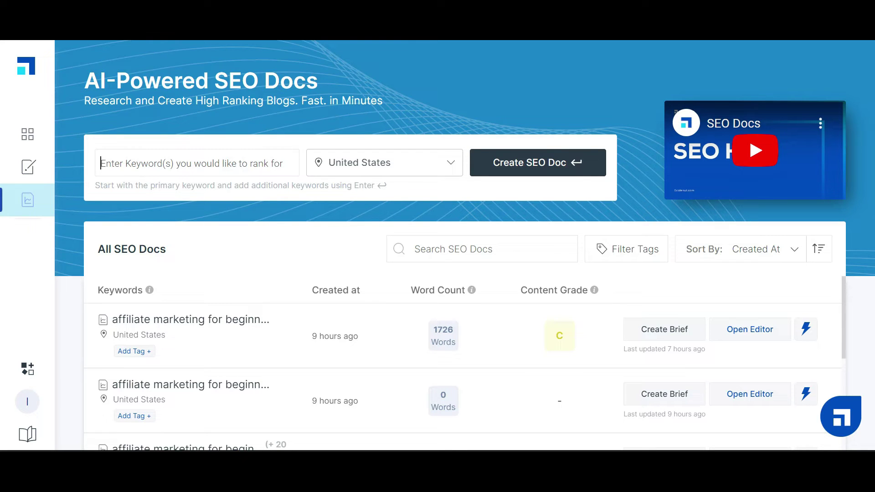
pyautogui.write('how to grow a small youtube channel')
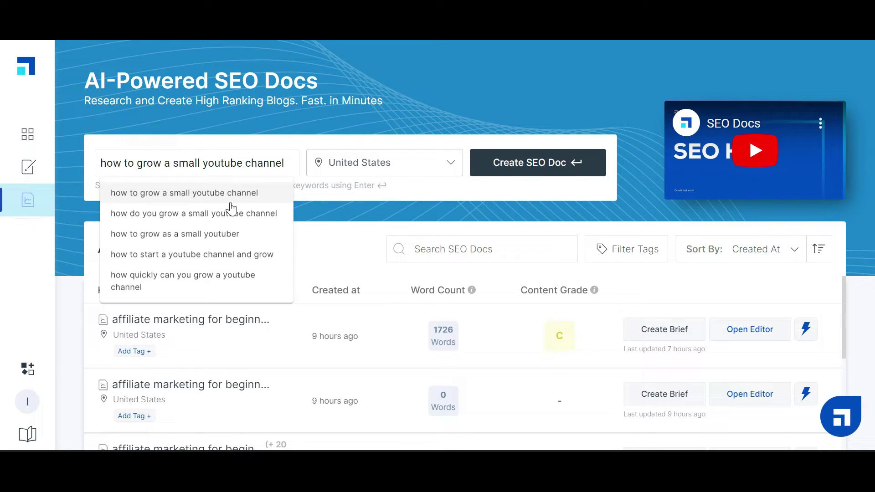
pyautogui.click(538, 172)
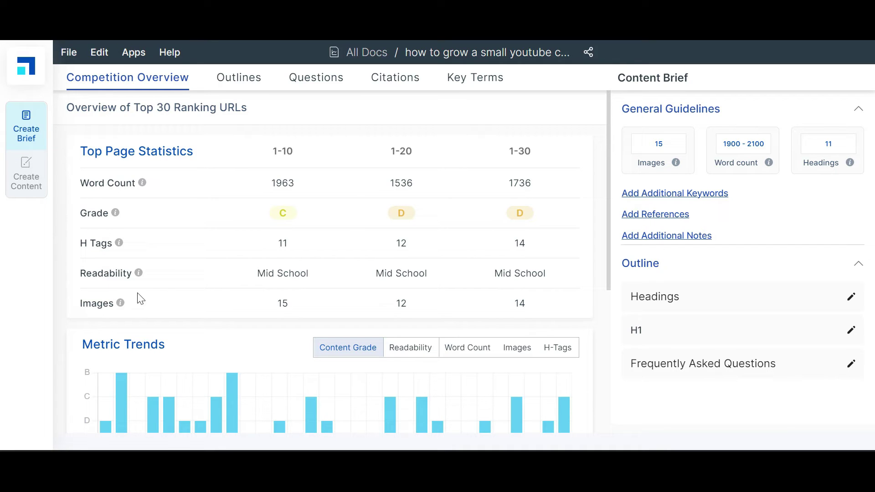
pyautogui.moveTo(608, 279)
pyautogui.mouseDown()
pyautogui.moveTo(614, 429)
pyautogui.moveTo(613, 226)
pyautogui.mouseUp()
# Add the A Messy Conversation, Dream Business, I'm 66, Christian Man, Define Your Goal and Smash That Subscribe headings
pyautogui.click(231, 78)
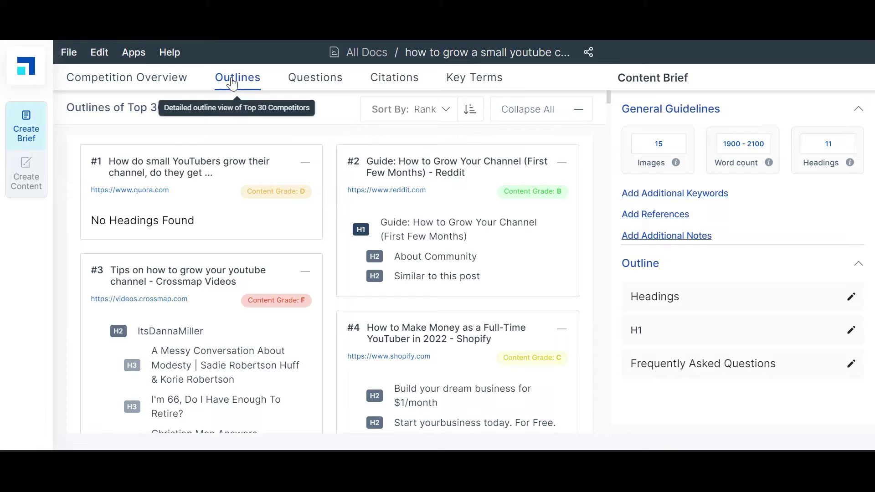
pyautogui.moveTo(608, 101)
pyautogui.mouseDown()
pyautogui.moveTo(606, 164)
pyautogui.moveTo(607, 106)
pyautogui.mouseUp()
pyautogui.click(297, 289)
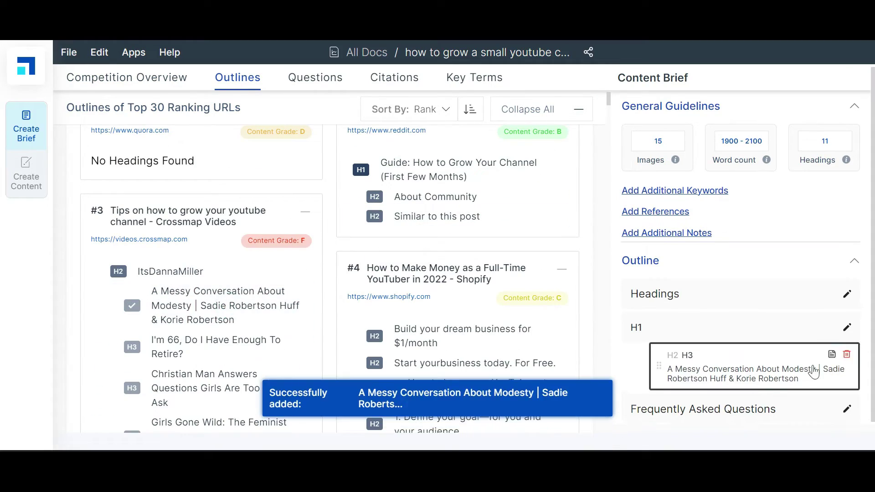
pyautogui.click(445, 336)
pyautogui.click(216, 347)
pyautogui.click(218, 388)
pyautogui.click(401, 411)
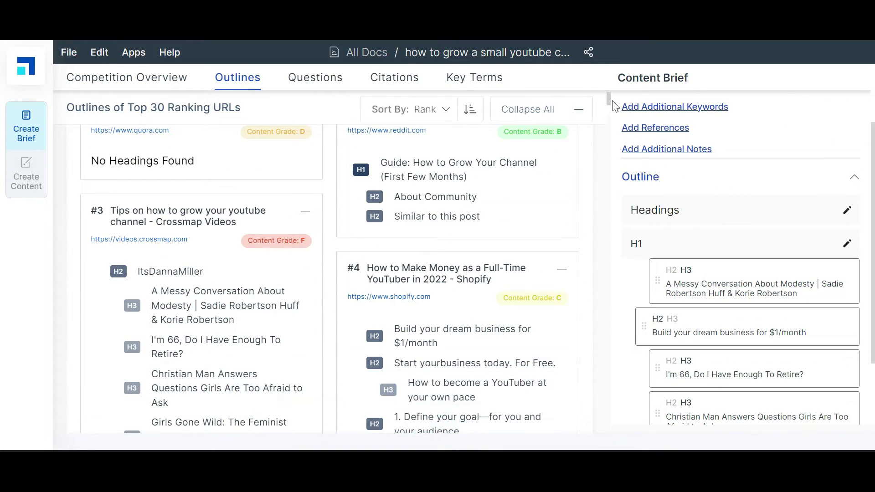
pyautogui.scroll(-5, 485, 289)
pyautogui.click(484, 289)
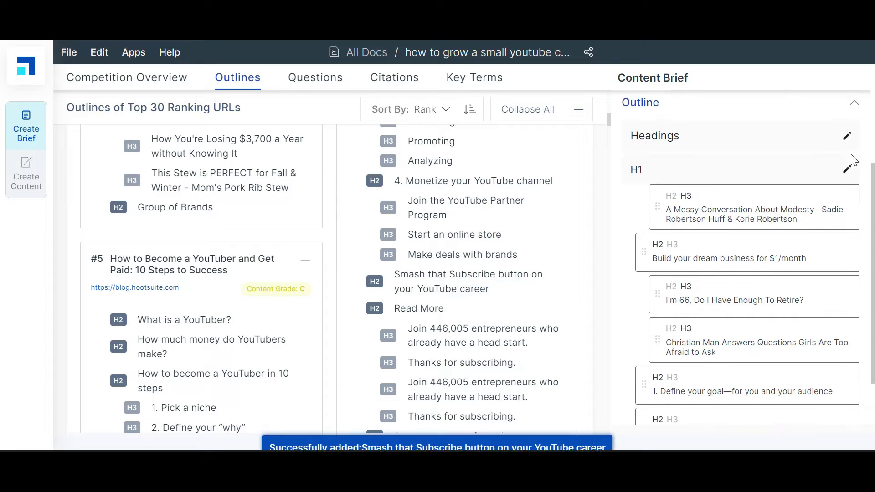
# Glance at the content editor, then return to the brief's competitor outlines
pyautogui.click(24, 182)
pyautogui.moveTo(686, 367); pyautogui.dragTo(801, 287)
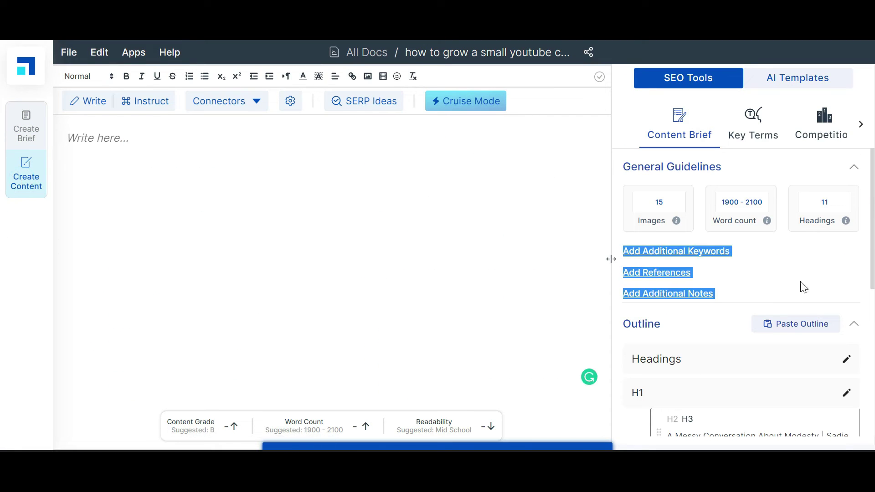
pyautogui.click(26, 127)
pyautogui.click(239, 79)
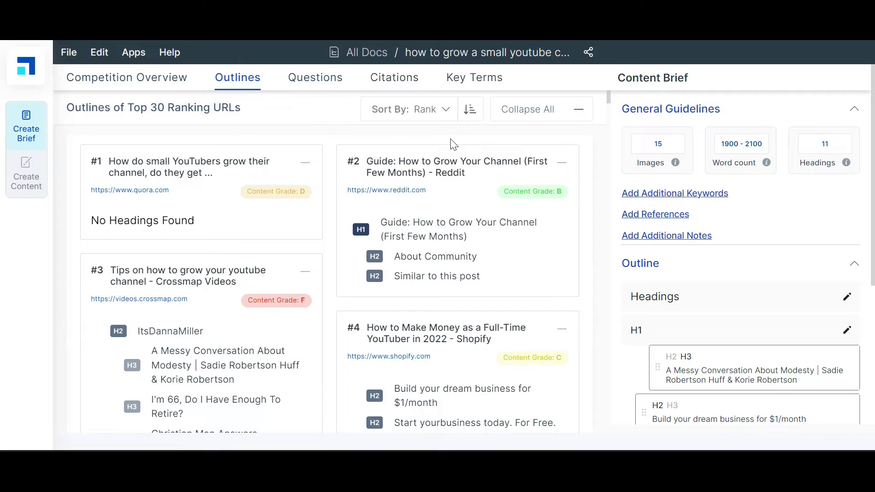
pyautogui.scroll(-3, 814, 232)
# Check the brief's Questions, Citations and Key Terms tabs, then briefly view the content editor
pyautogui.click(325, 85)
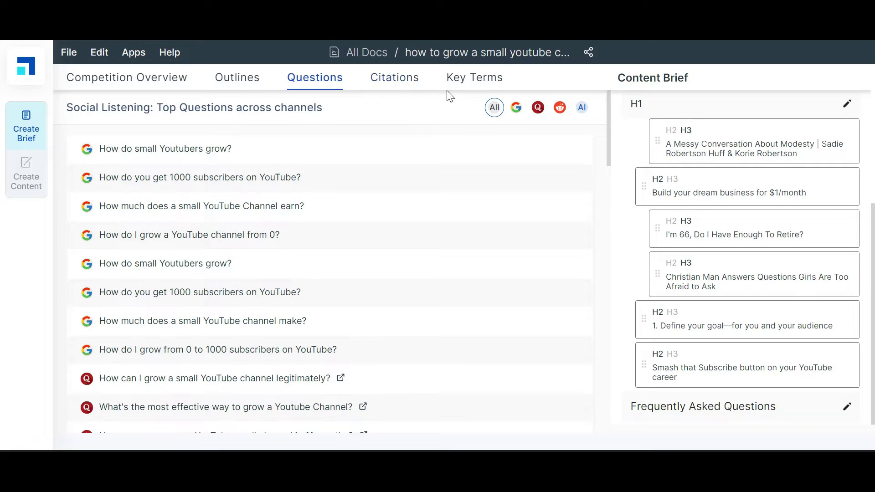
pyautogui.click(405, 76)
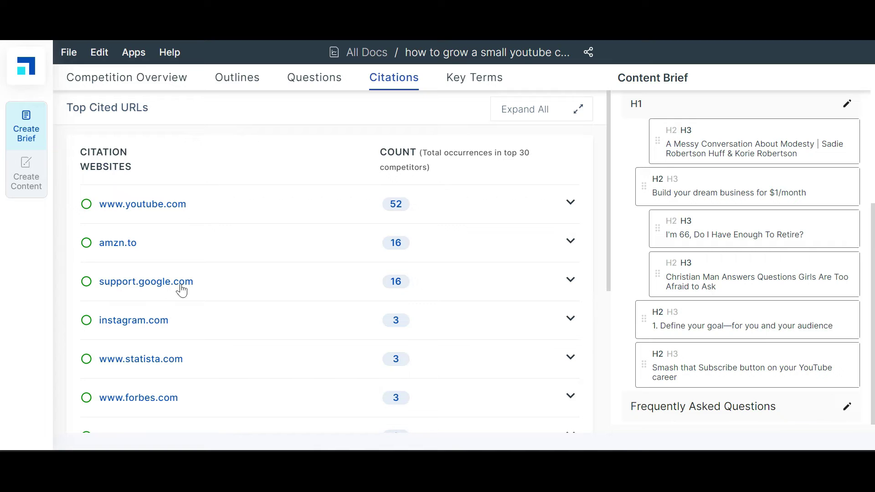
pyautogui.click(471, 78)
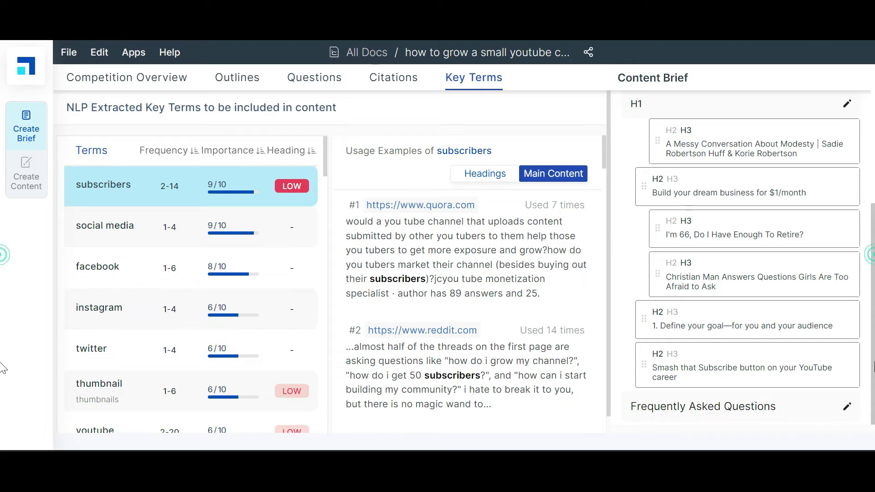
pyautogui.click(26, 175)
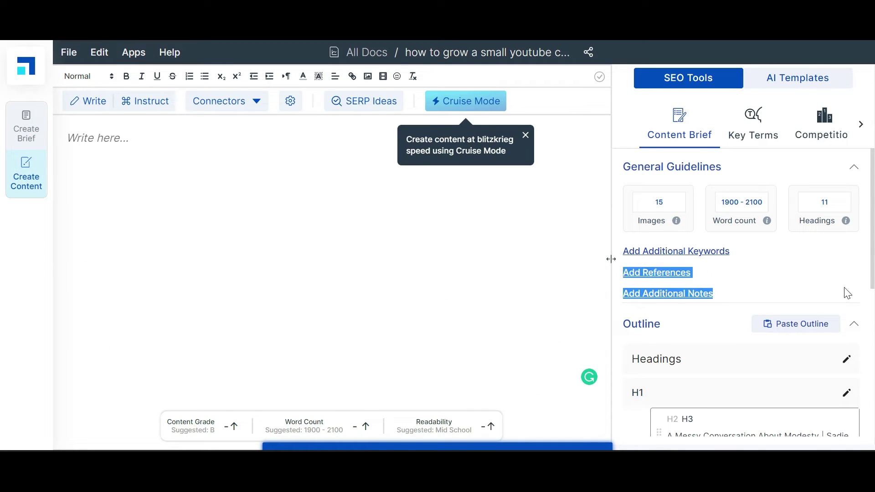
pyautogui.moveTo(711, 256); pyautogui.dragTo(821, 270)
# Generate a topic cluster for 'how to grow a small youtube channel' and open the finished report
pyautogui.click(26, 124)
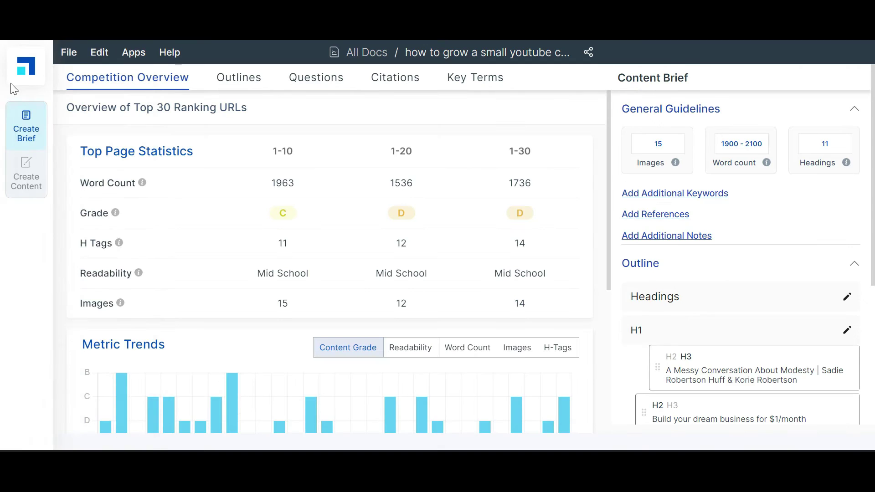
pyautogui.click(75, 313)
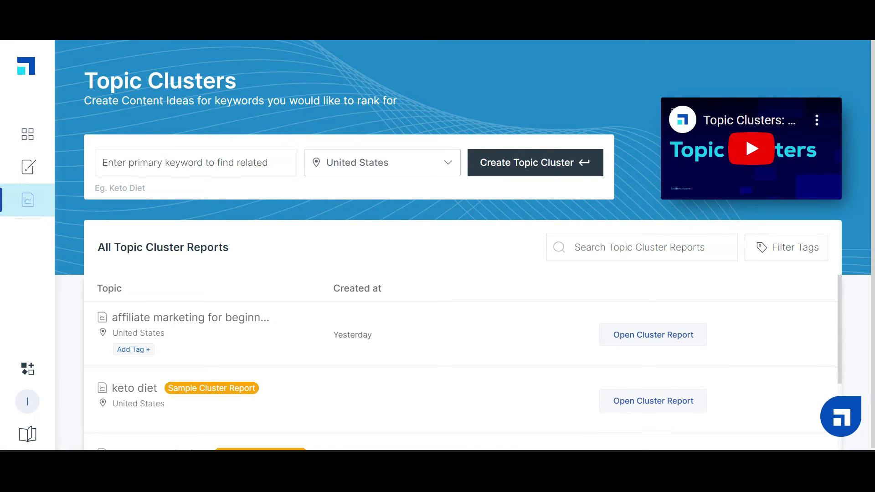
pyautogui.write('how to grow a sma')
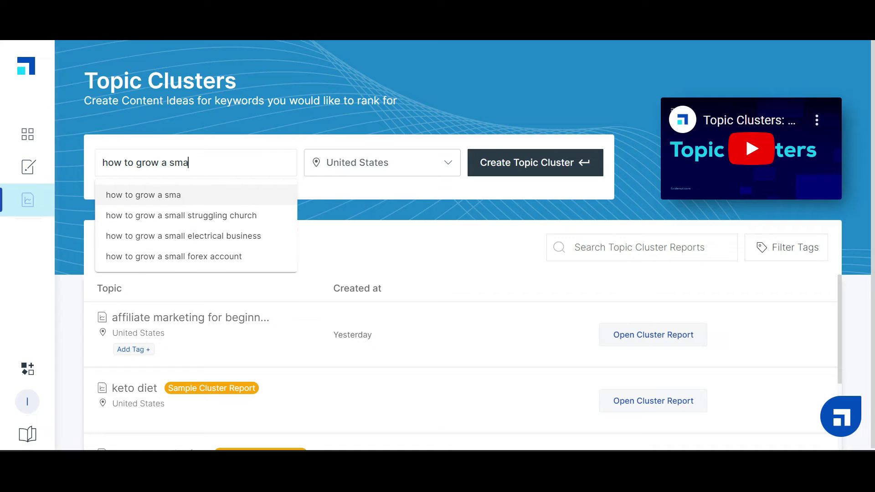
pyautogui.write('ll yout')
pyautogui.click(208, 216)
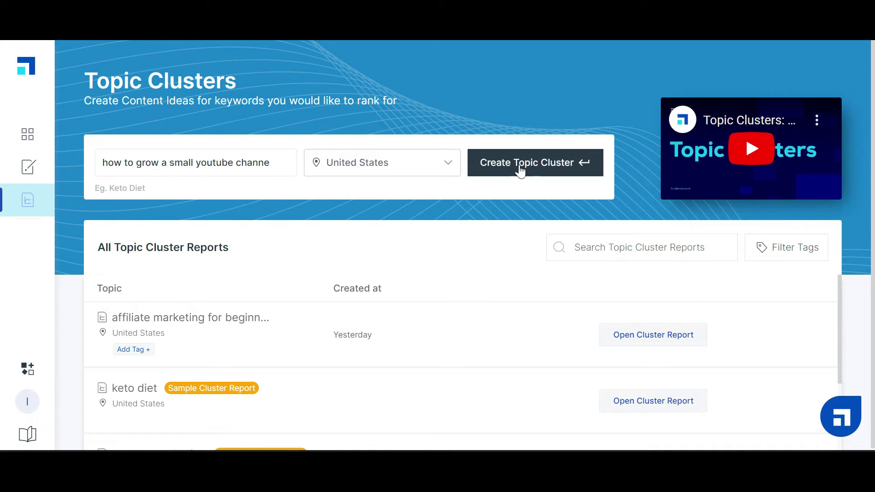
pyautogui.click(568, 162)
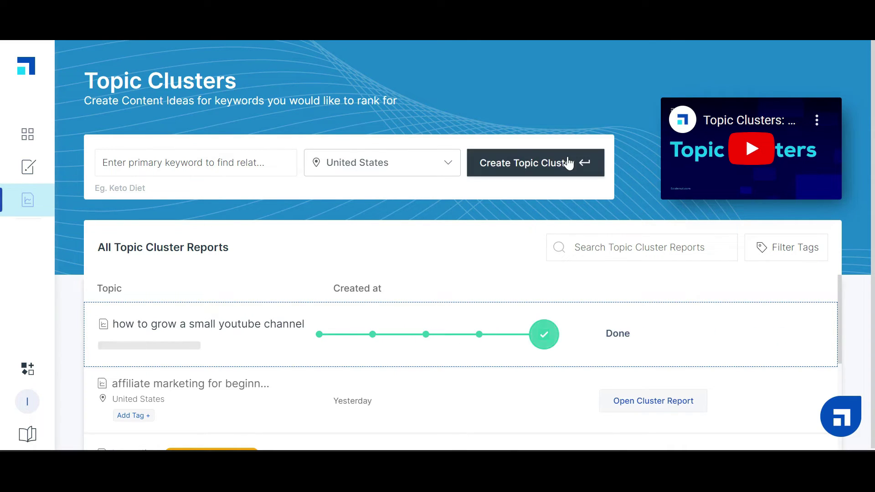
pyautogui.click(658, 341)
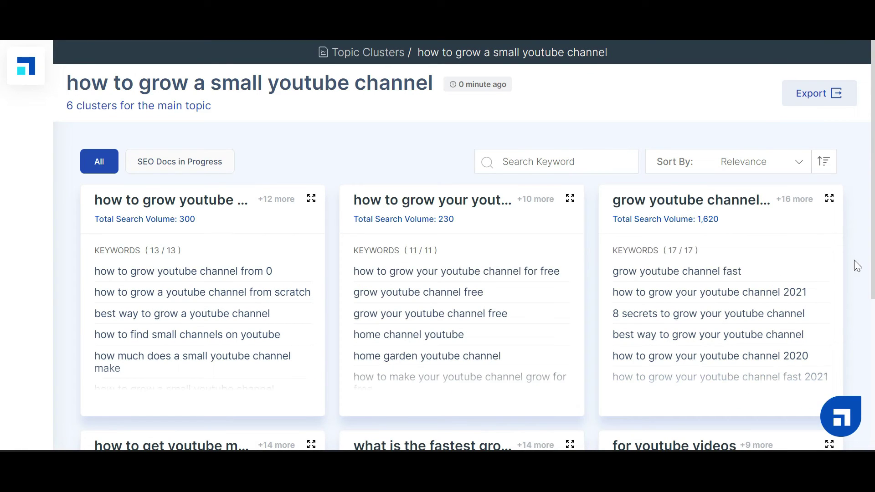
pyautogui.scroll(-3, 1, 248)
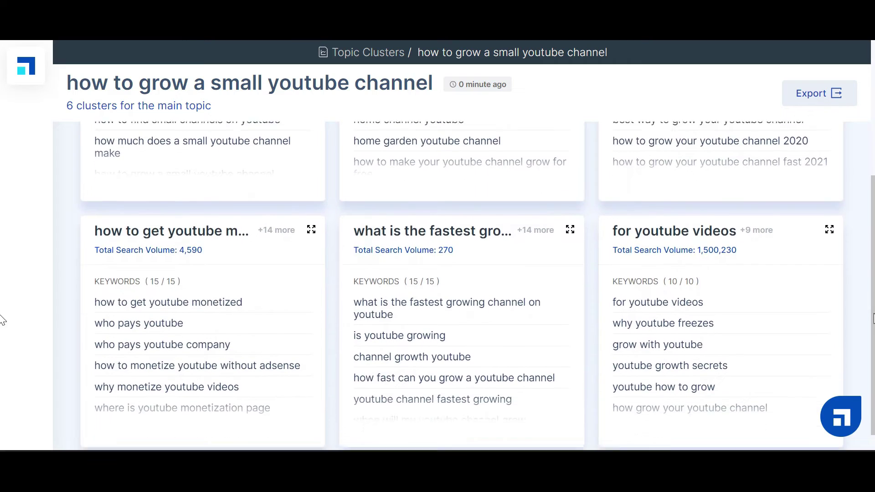
pyautogui.scroll(4, 4, 147)
pyautogui.scroll(-3, 854, 299)
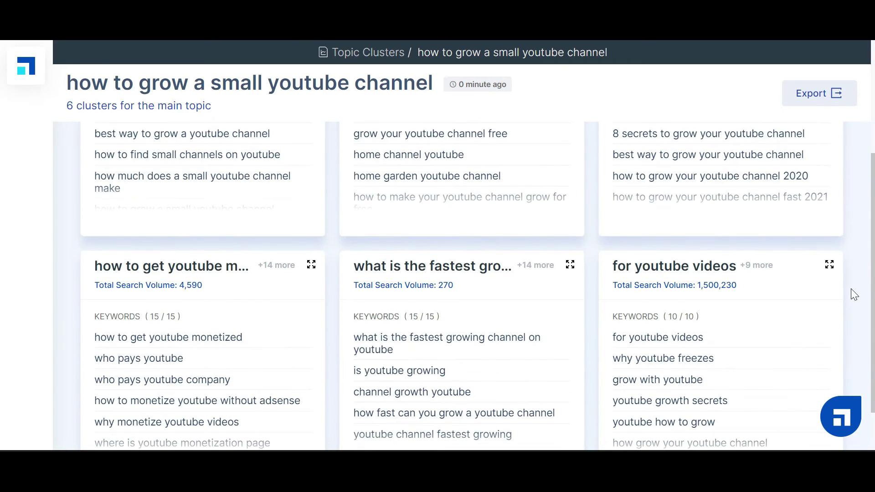
pyautogui.scroll(3, 852, 285)
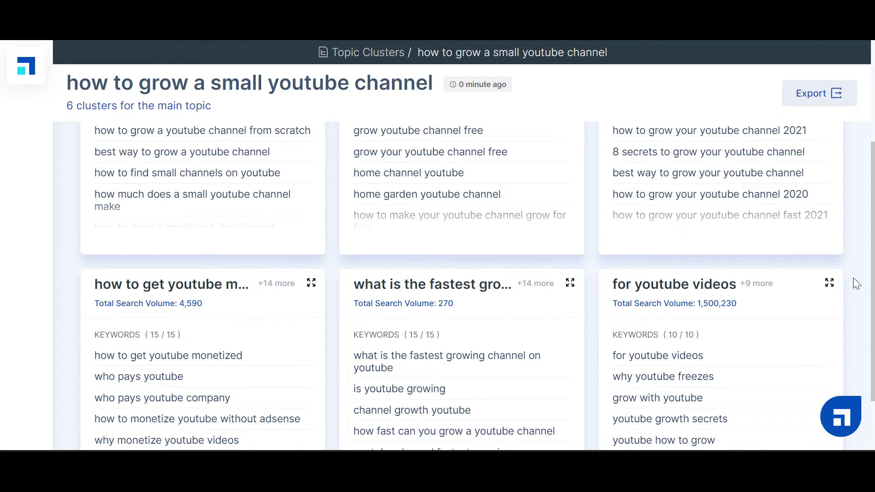
# Create an SEO doc from the first cluster and view its outlines and competition overview
pyautogui.click(208, 224)
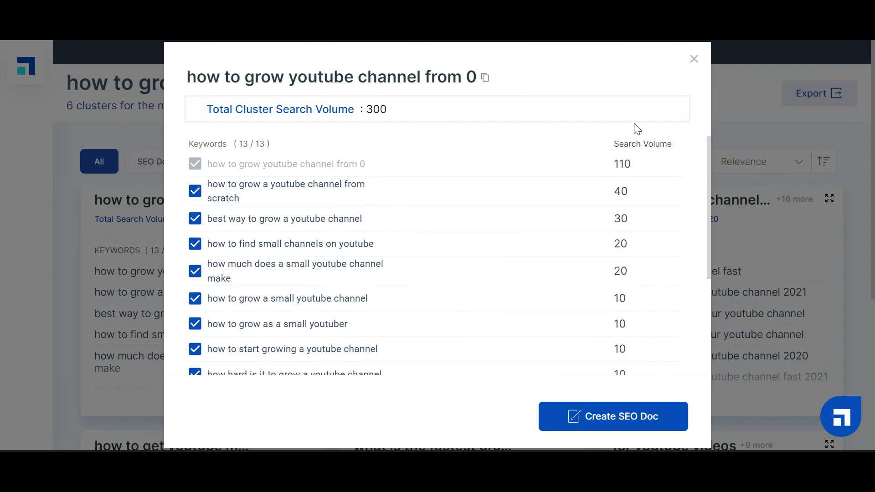
pyautogui.click(595, 424)
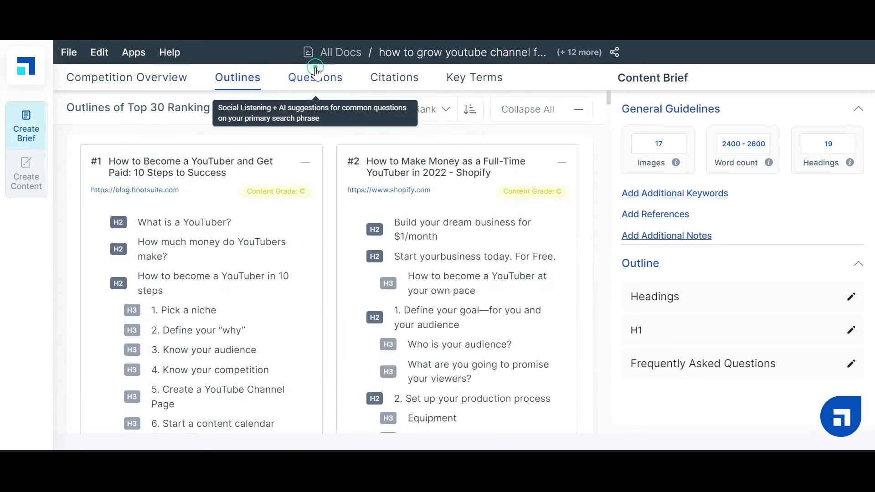
pyautogui.click(395, 76)
pyautogui.click(87, 84)
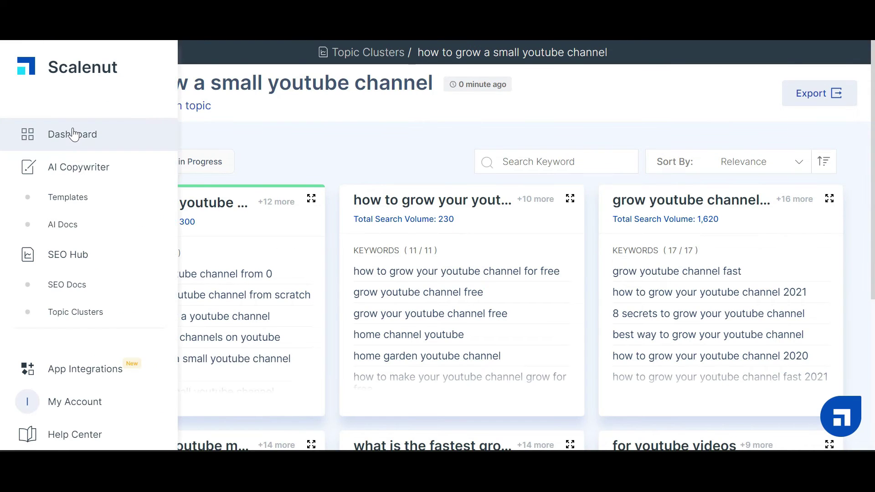
# Start a Cruise Mode blog on 'how to grow a small youtube channel' and proceed to titles
pyautogui.click(93, 141)
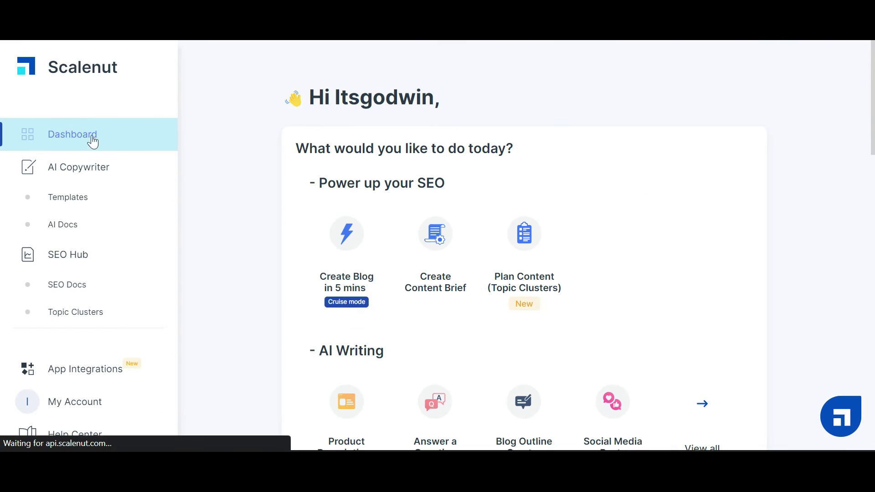
pyautogui.click(355, 256)
pyautogui.write('how to sta')
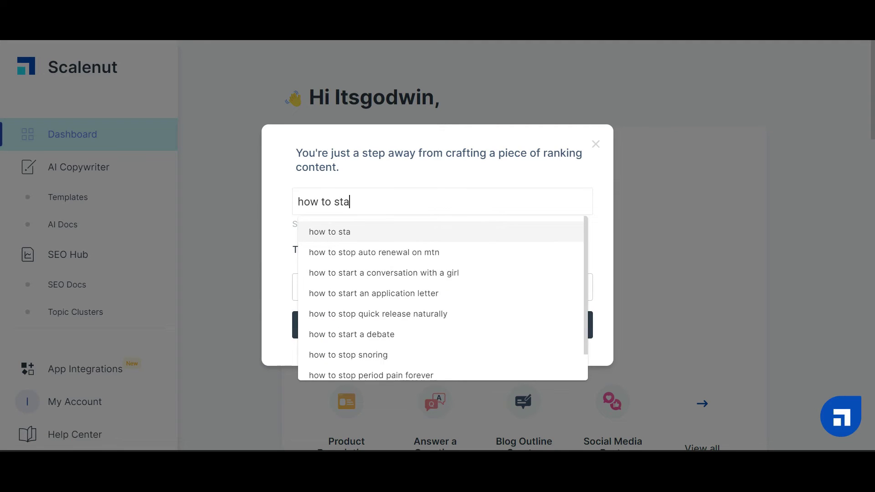
pyautogui.write('rt a sma')
pyautogui.press('BackSpace')
pyautogui.press('BackSpace')
pyautogui.press('BackSpace')
pyautogui.write('g')
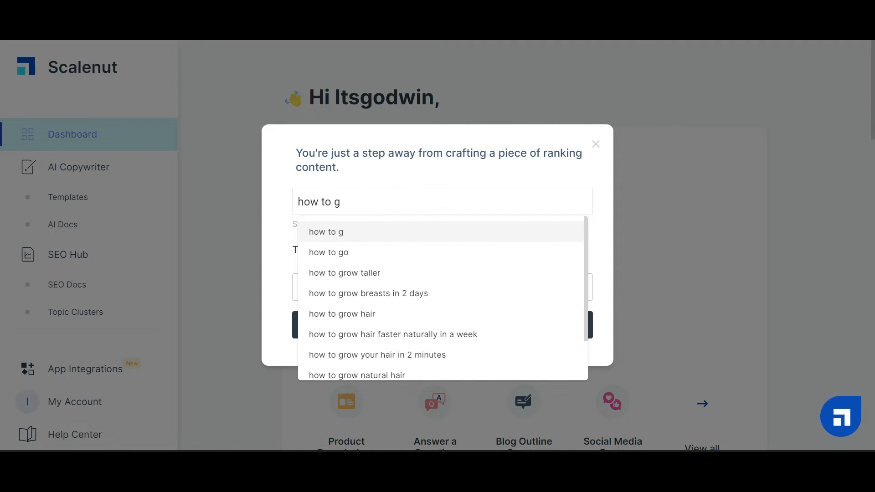
pyautogui.write('row a small youtube channel')
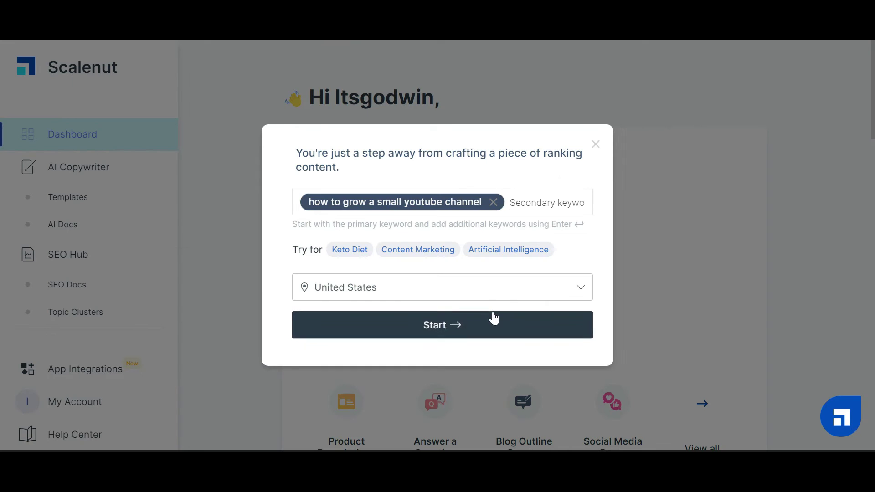
pyautogui.click(480, 317)
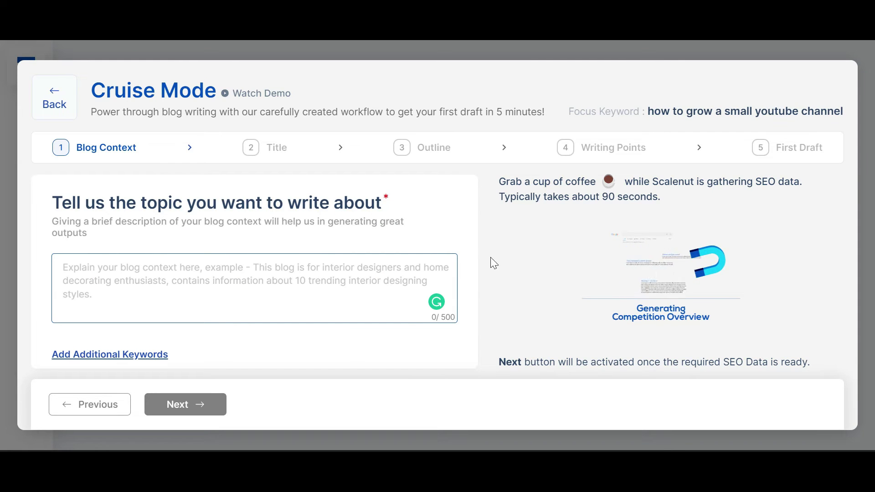
pyautogui.write('how to grow')
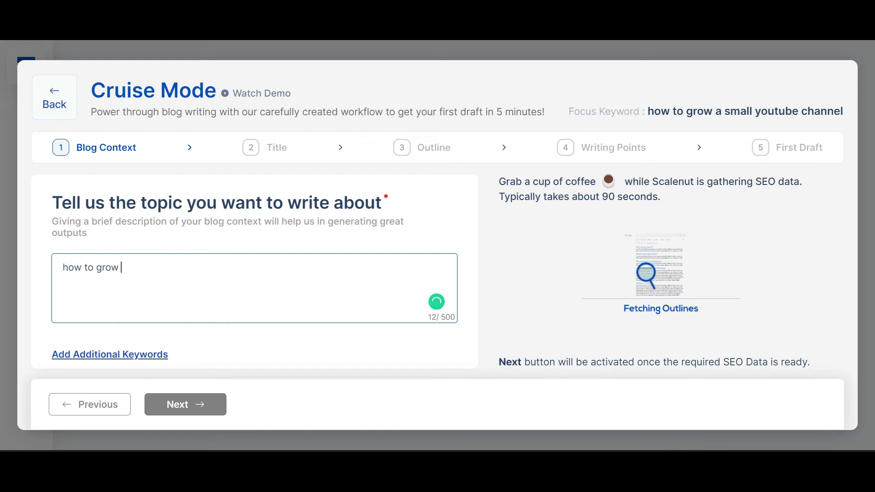
pyautogui.write(' a small youtube channel')
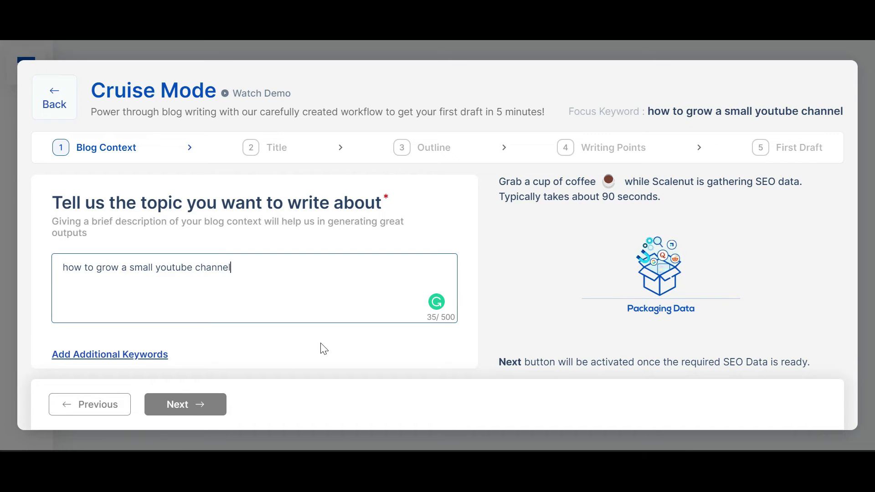
pyautogui.click(196, 407)
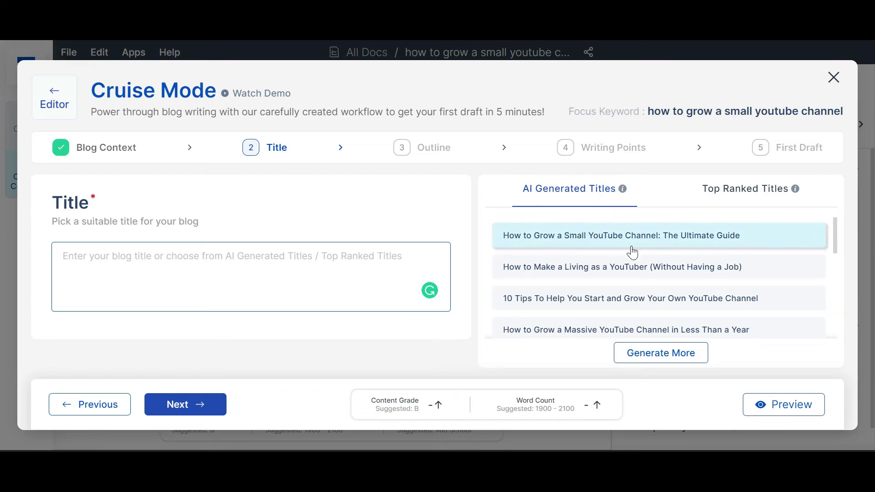
# Browse competitors' top-ranked titles and generate a rephrased version of title #11
pyautogui.click(772, 190)
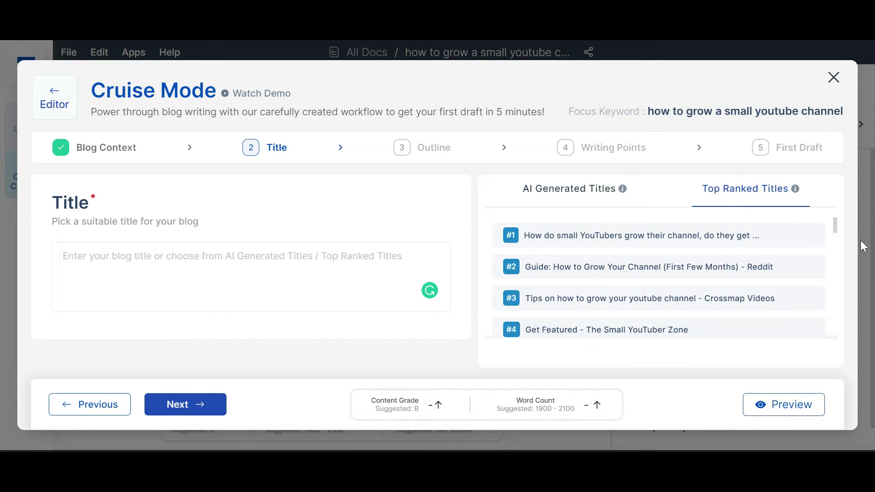
pyautogui.moveTo(836, 229); pyautogui.dragTo(835, 262)
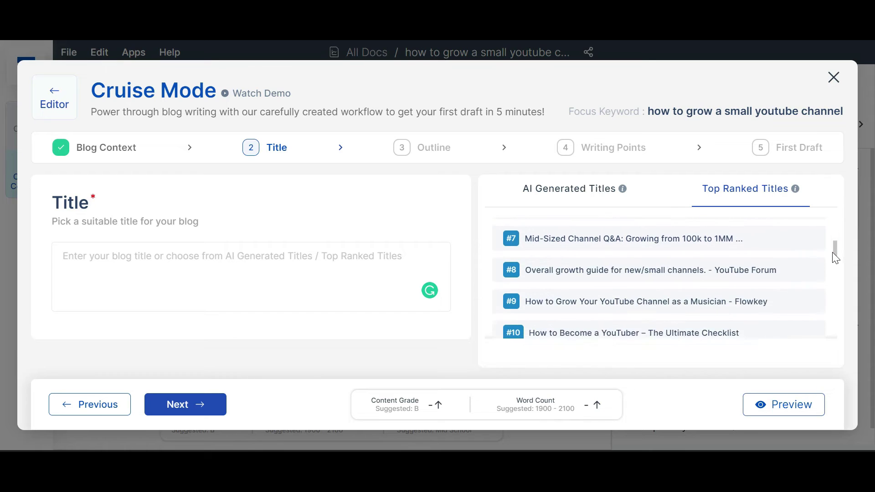
pyautogui.moveTo(834, 262); pyautogui.dragTo(832, 272)
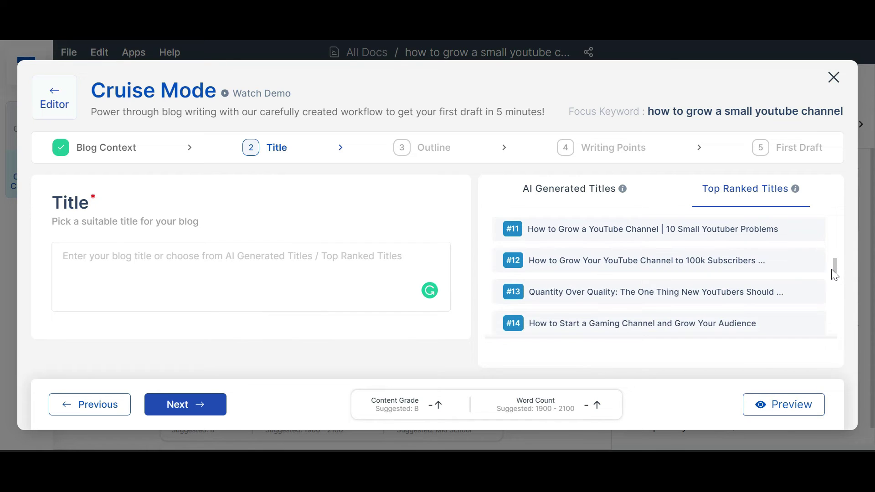
pyautogui.moveTo(653, 229)
pyautogui.click(791, 232)
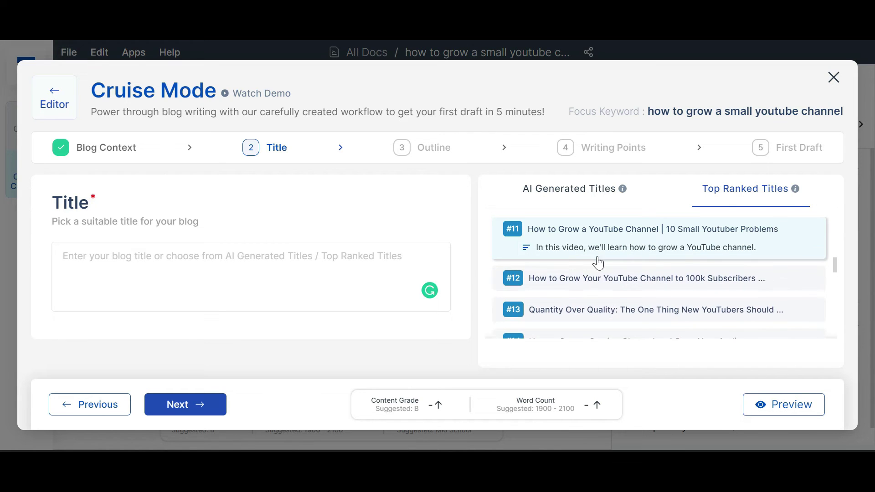
pyautogui.click(797, 231)
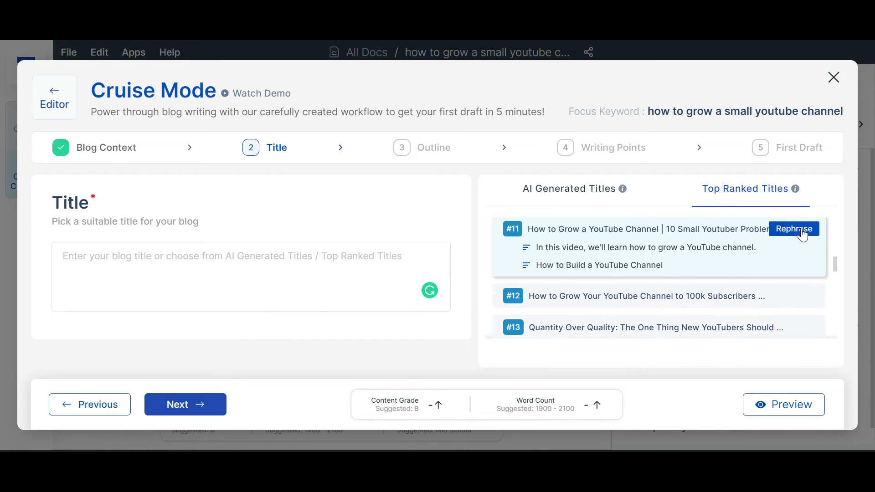
# Choose the first AI title, 'How to Grow a Small YouTube Channel: The Ultimate Guide', and continue
pyautogui.click(596, 191)
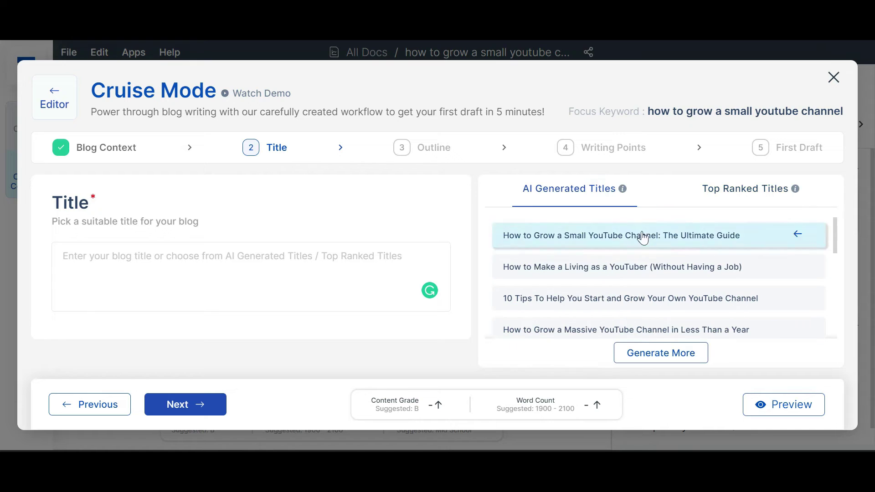
pyautogui.click(794, 236)
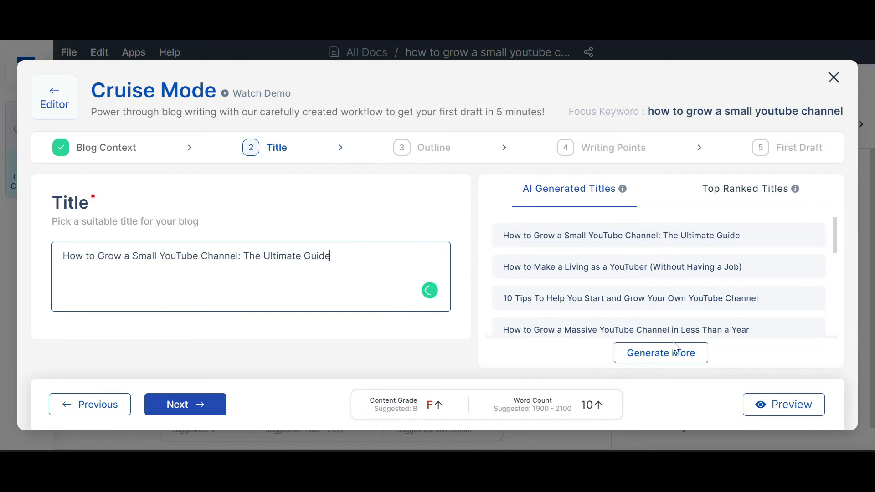
pyautogui.click(206, 405)
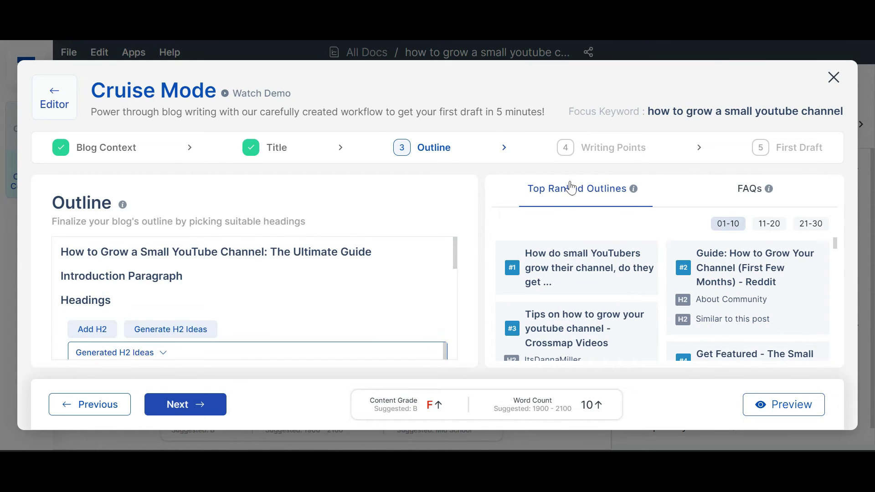
pyautogui.moveTo(455, 253); pyautogui.dragTo(454, 282)
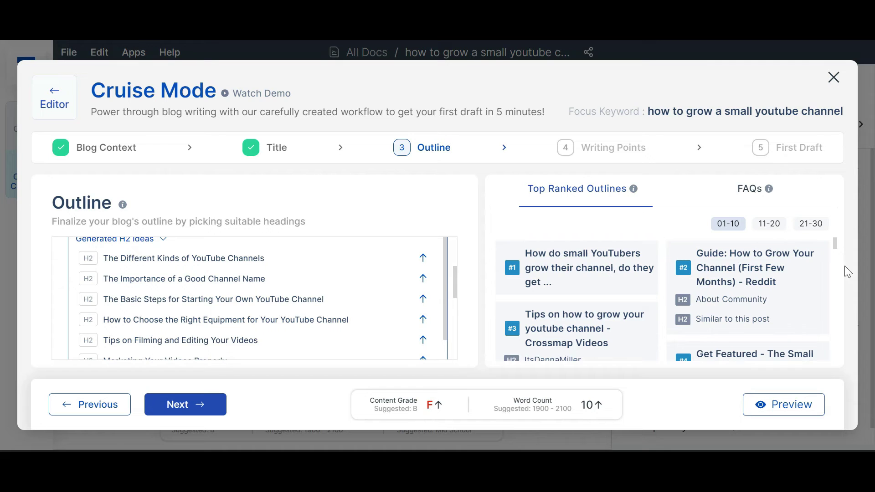
pyautogui.scroll(-5, 506, 288)
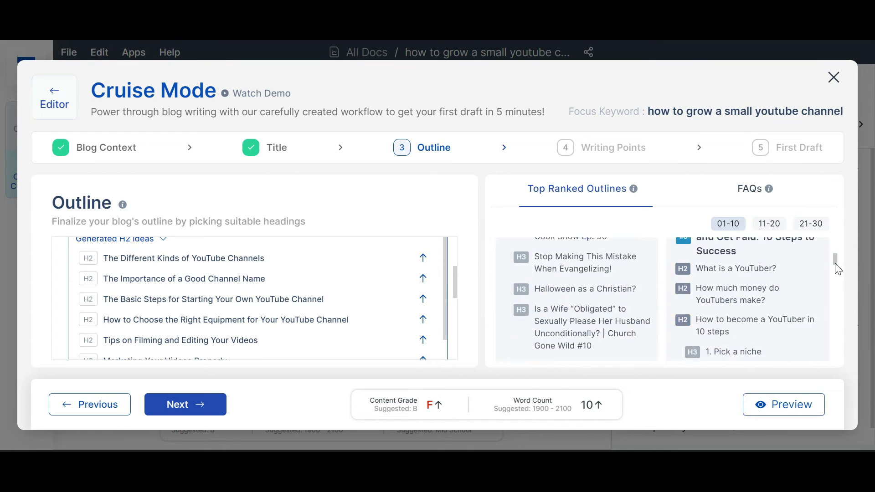
pyautogui.scroll(5, 523, 329)
pyautogui.scroll(-3, 842, 243)
pyautogui.scroll(1, 840, 251)
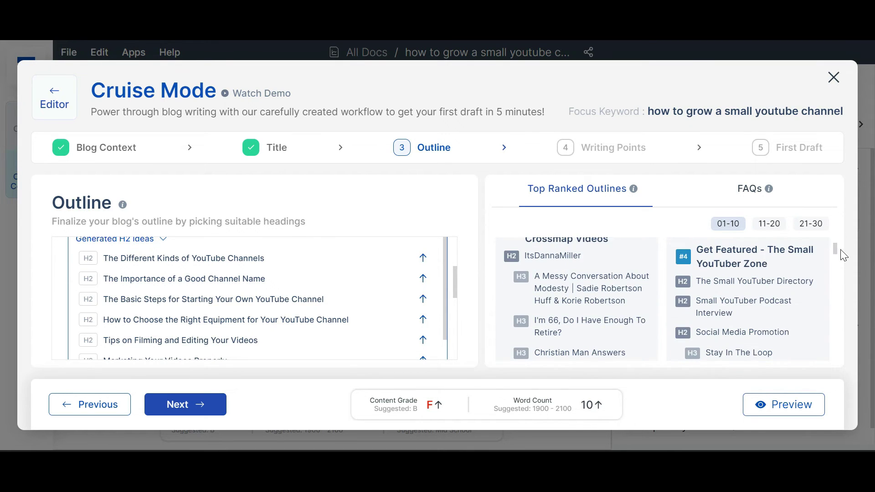
pyautogui.scroll(-2, 422, 260)
# Add a generated H2, a channel-name H2, and the 'Introduction to Video Marketing' heading
pyautogui.click(425, 260)
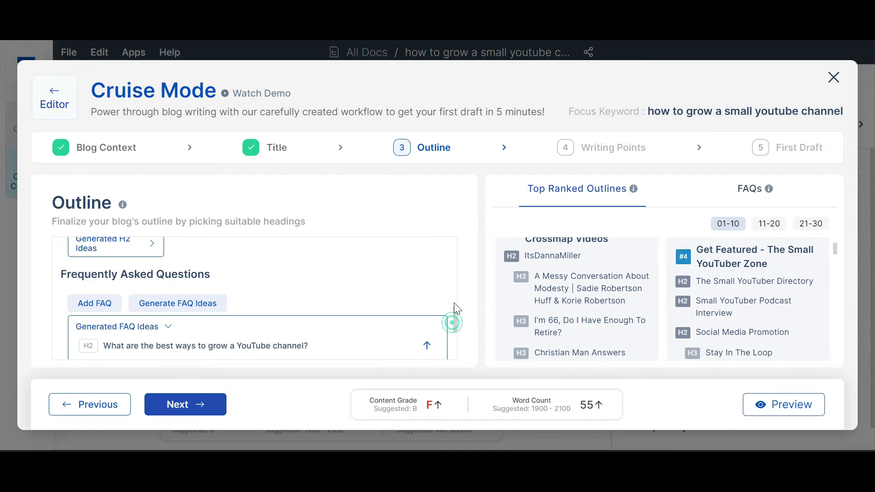
pyautogui.moveTo(454, 304); pyautogui.dragTo(454, 288)
pyautogui.click(92, 343)
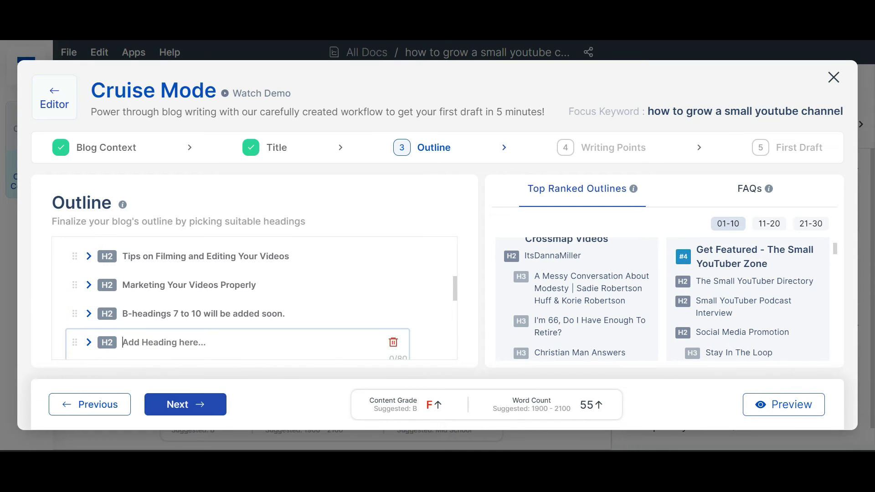
pyautogui.write('How to come up with a channel name')
pyautogui.press('Return')
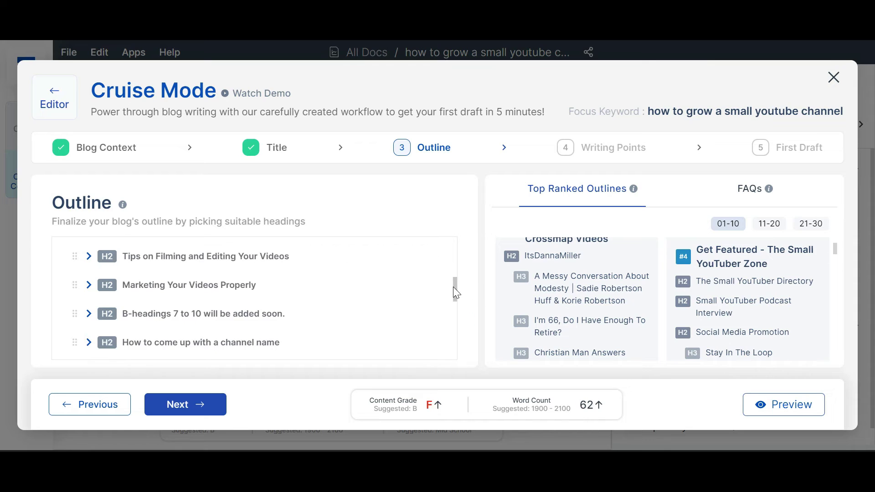
pyautogui.moveTo(454, 289); pyautogui.dragTo(454, 301)
pyautogui.click(165, 264)
pyautogui.click(427, 327)
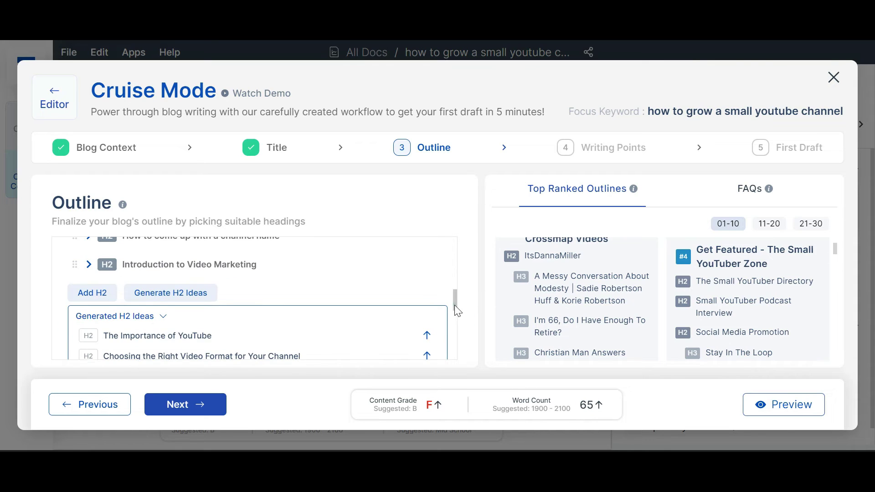
pyautogui.scroll(-5, 454, 303)
# Add three generated FAQ questions to the outline
pyautogui.click(428, 267)
pyautogui.click(429, 272)
pyautogui.click(427, 304)
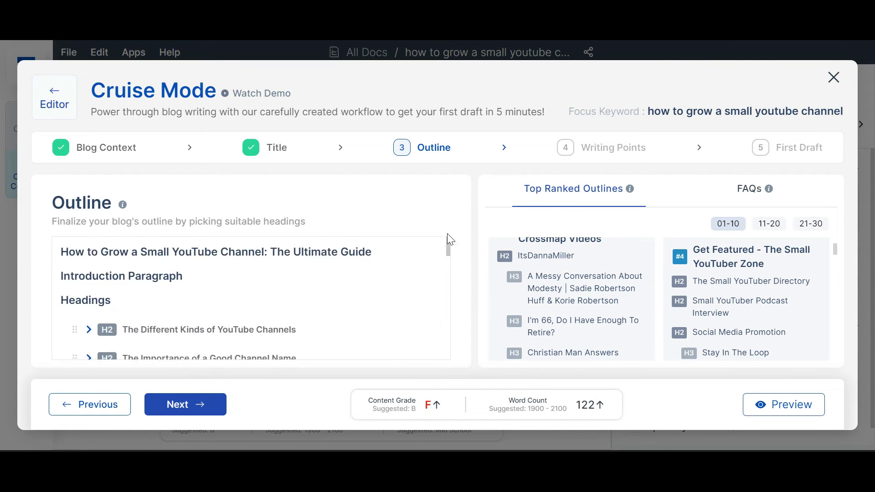
pyautogui.moveTo(447, 244); pyautogui.dragTo(448, 349)
pyautogui.moveTo(835, 248); pyautogui.dragTo(826, 228)
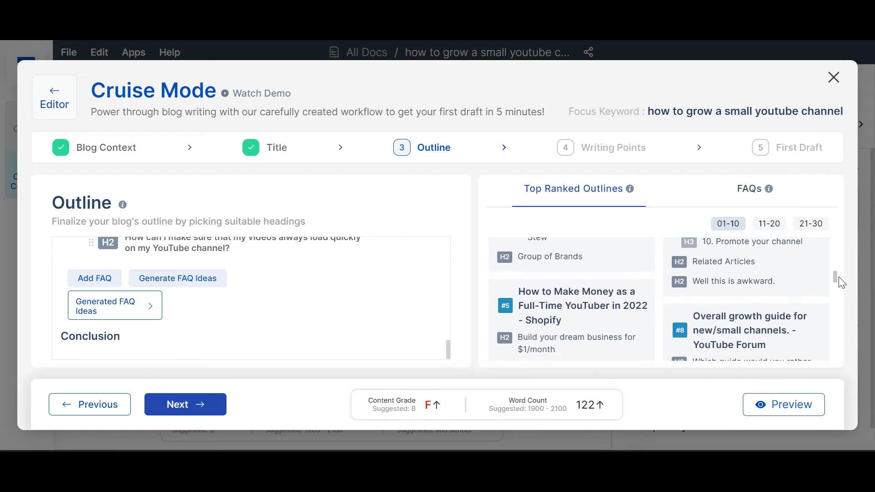
# Advance through Writing Points and generate the roughly 1973-word first draft
pyautogui.click(181, 404)
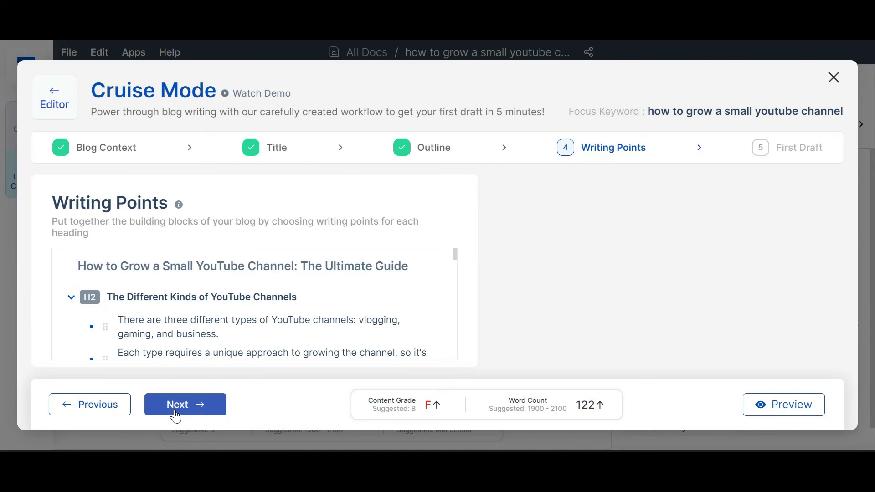
pyautogui.moveTo(457, 266)
pyautogui.mouseDown()
pyautogui.moveTo(446, 326)
pyautogui.moveTo(426, 371)
pyautogui.mouseUp()
pyautogui.click(196, 404)
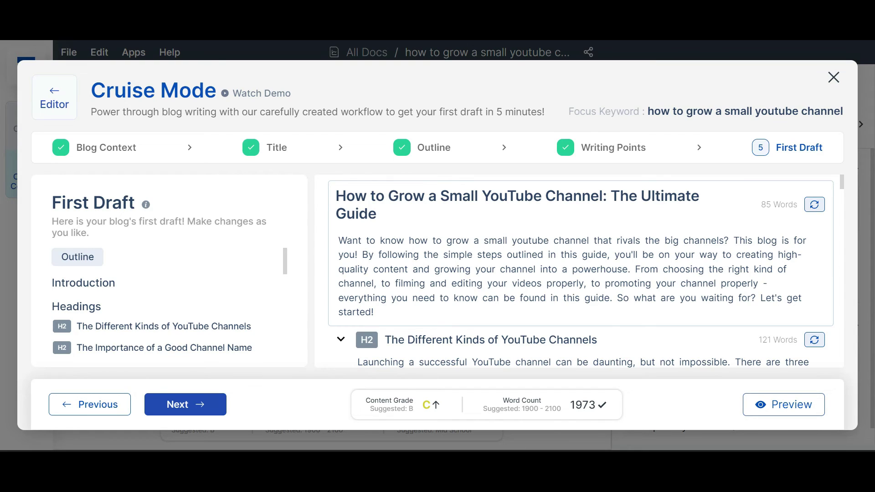
pyautogui.moveTo(842, 181); pyautogui.dragTo(842, 361)
# Preview the draft, export it to the editor, and dismiss the image upload dialog
pyautogui.click(147, 405)
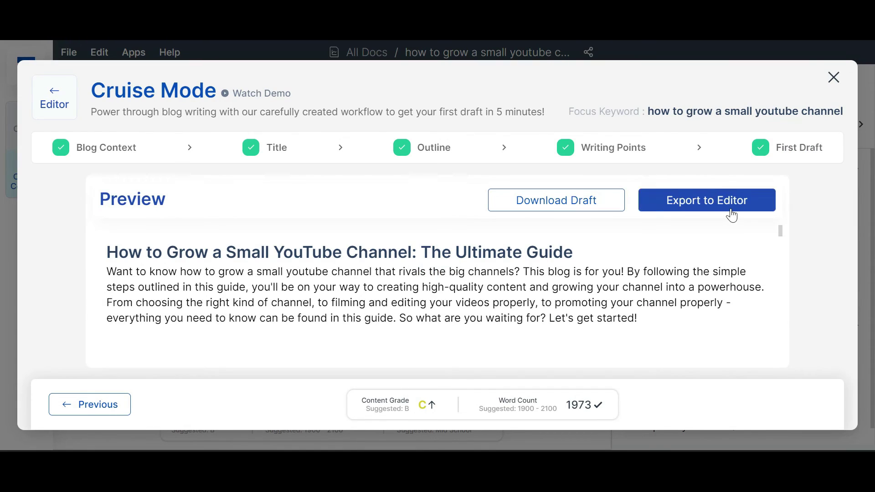
pyautogui.click(728, 208)
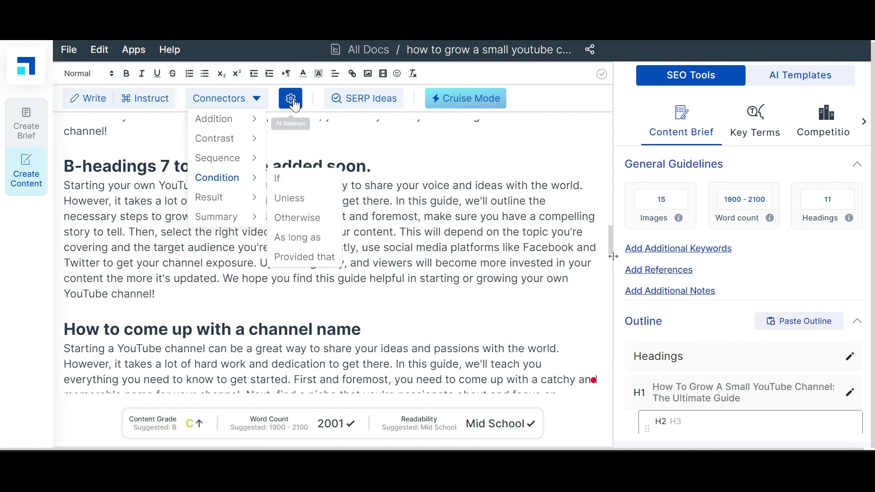
pyautogui.click(368, 74)
pyautogui.press('Escape')
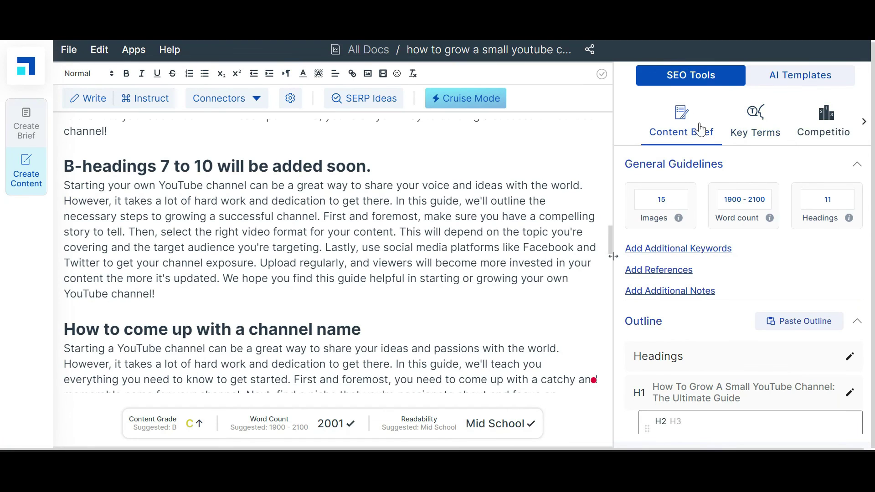
# Generate a 'social media' paragraph from Key Terms, then review Competition, Content Brief and readability
pyautogui.click(755, 123)
pyautogui.click(855, 215)
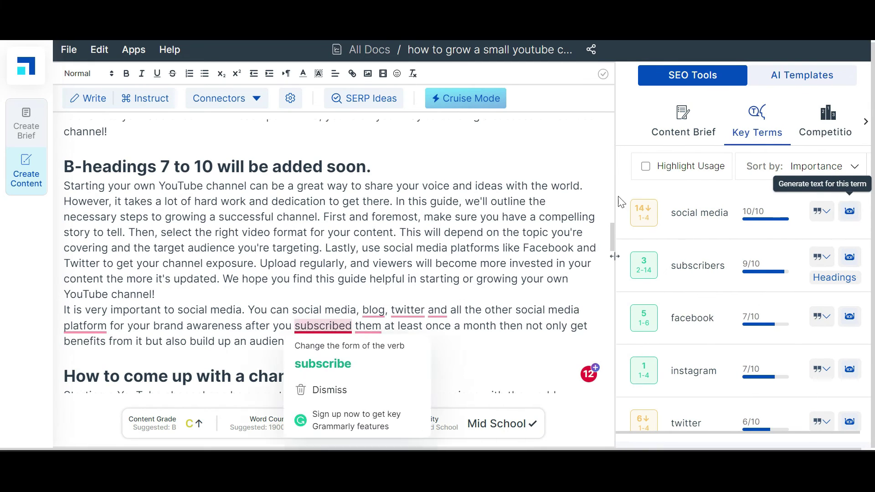
pyautogui.click(826, 123)
pyautogui.click(670, 121)
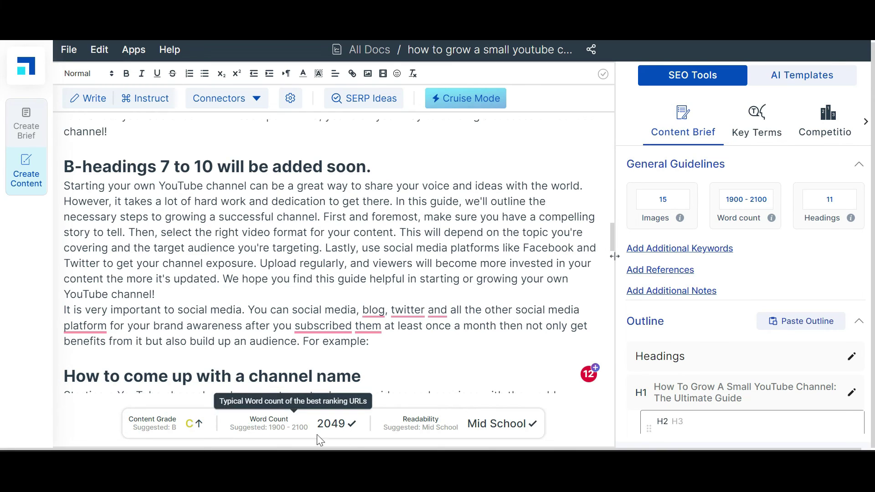
pyautogui.click(477, 423)
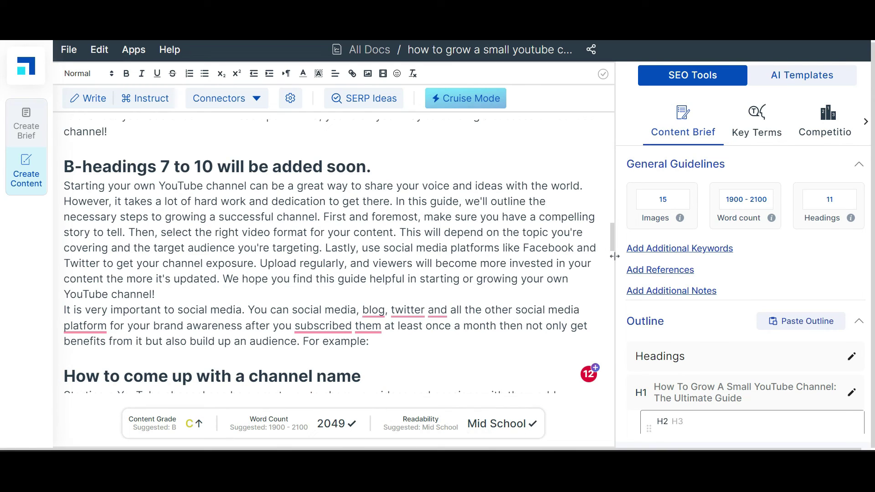